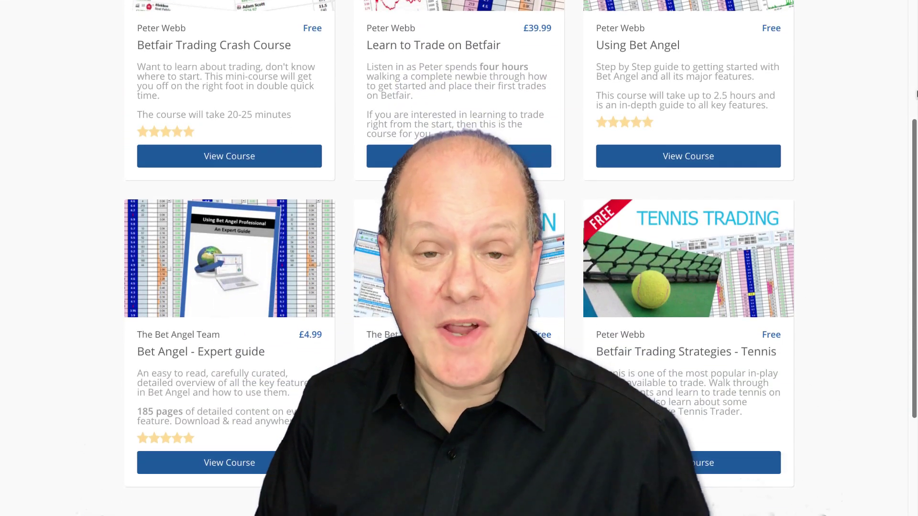
pyautogui.scroll(-1, 917, 94)
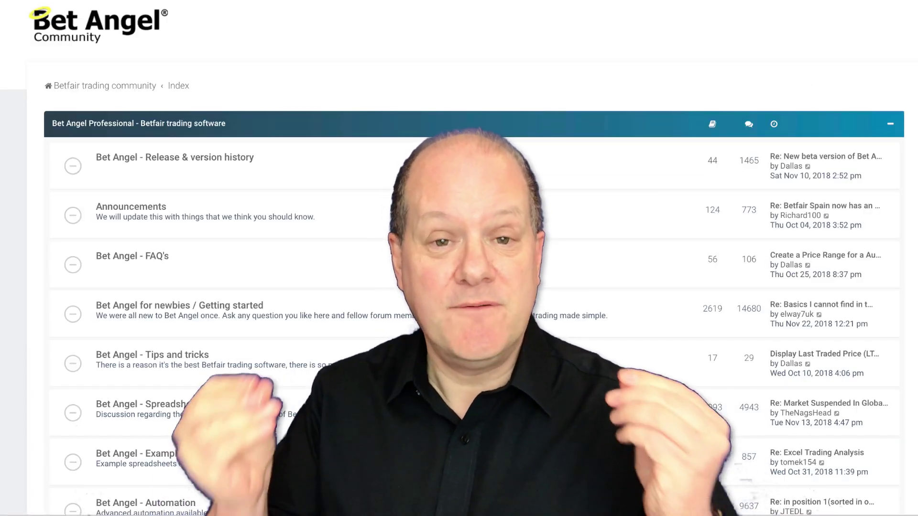
pyautogui.scroll(-15, 459, 258)
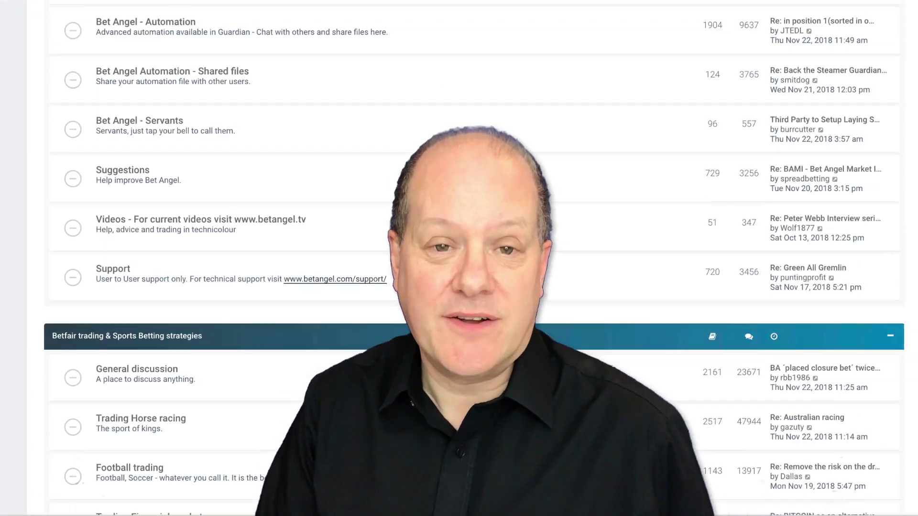
pyautogui.scroll(-12, 459, 258)
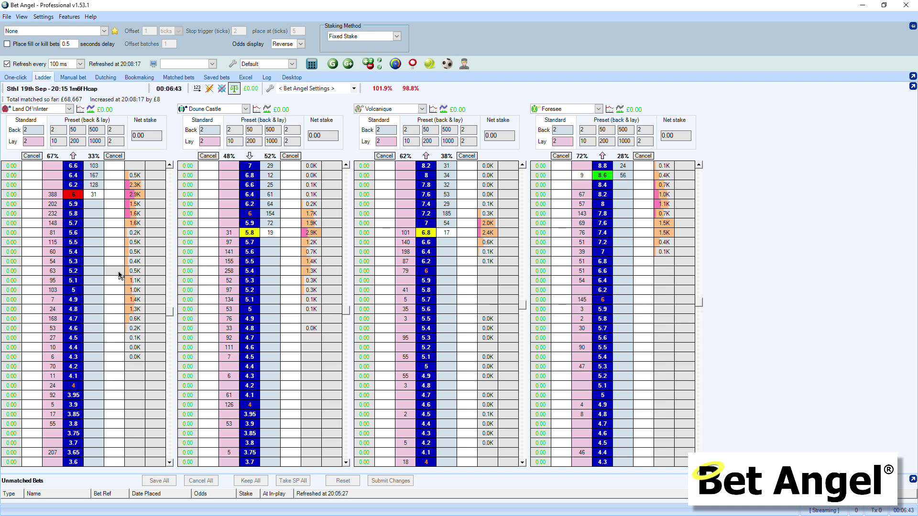
# Open the Market Overview for the 20:15 race and dismiss the settings window.
pyautogui.scroll(-3, 120, 276)
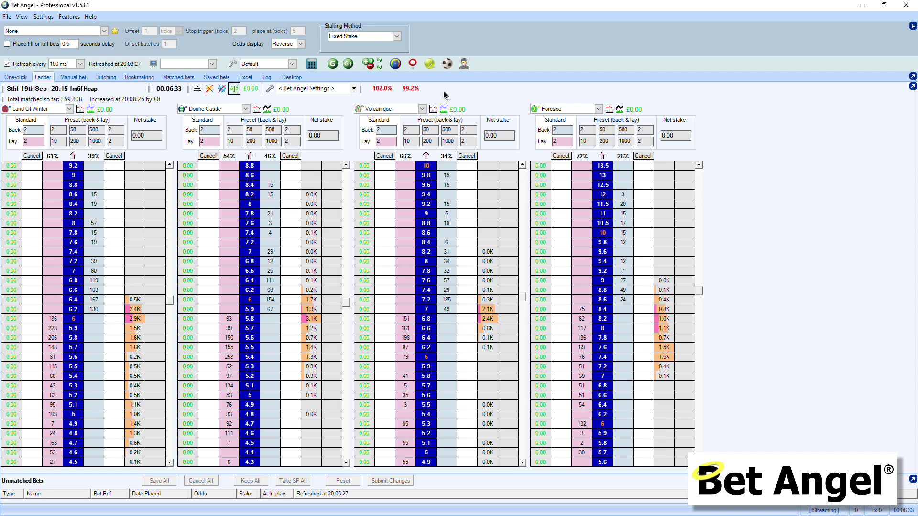
pyautogui.click(396, 65)
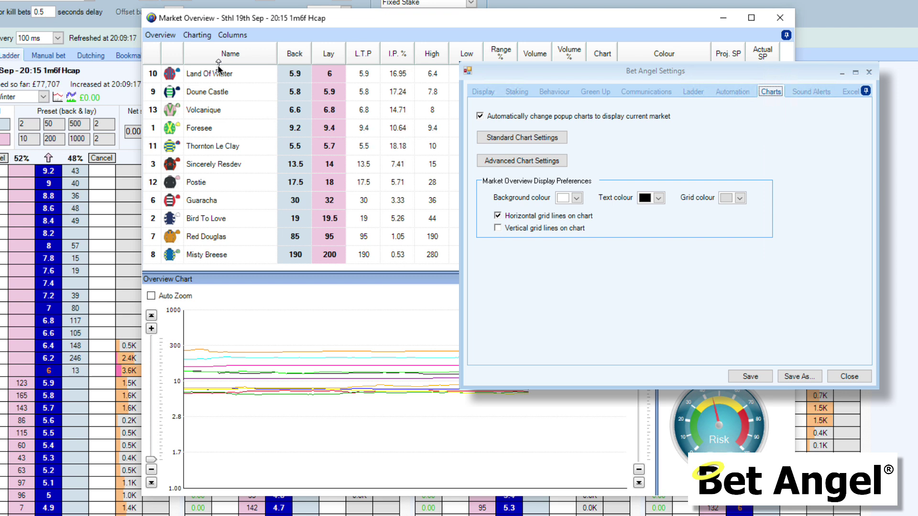
pyautogui.press('Escape')
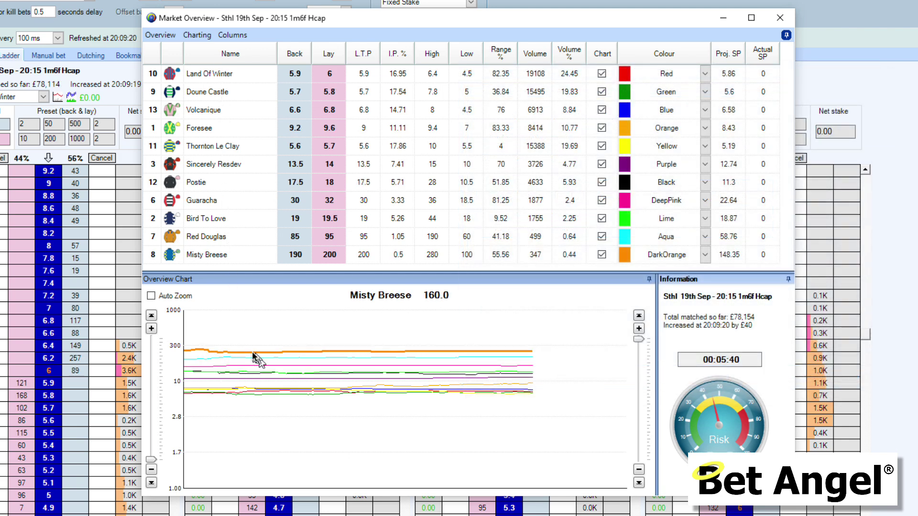
# Narrow the overview chart's price range to about 4 to 290 and turn on Auto Zoom.
pyautogui.moveTo(274, 371)
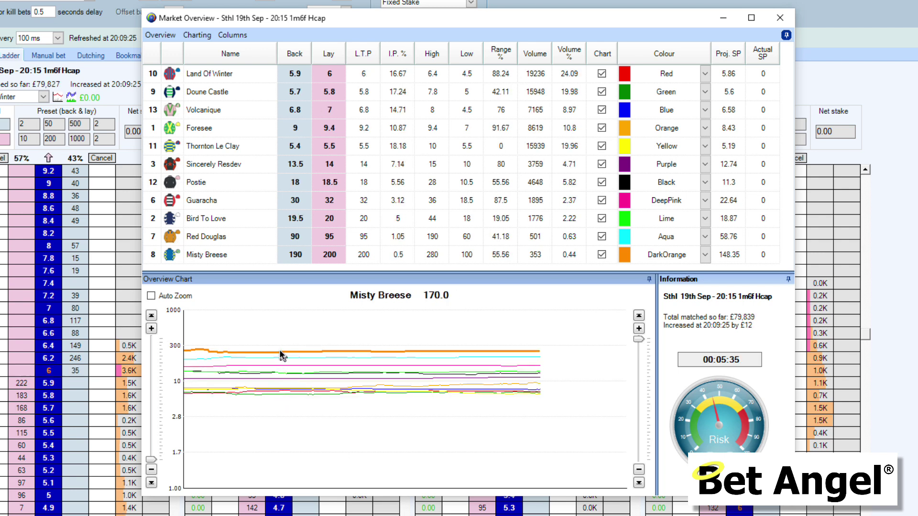
pyautogui.moveTo(151, 458); pyautogui.dragTo(152, 402)
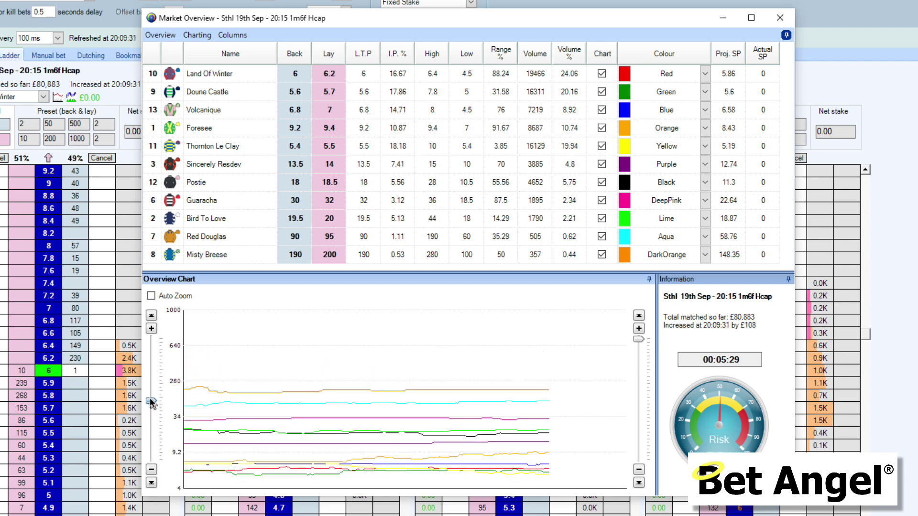
pyautogui.moveTo(639, 339); pyautogui.dragTo(634, 370)
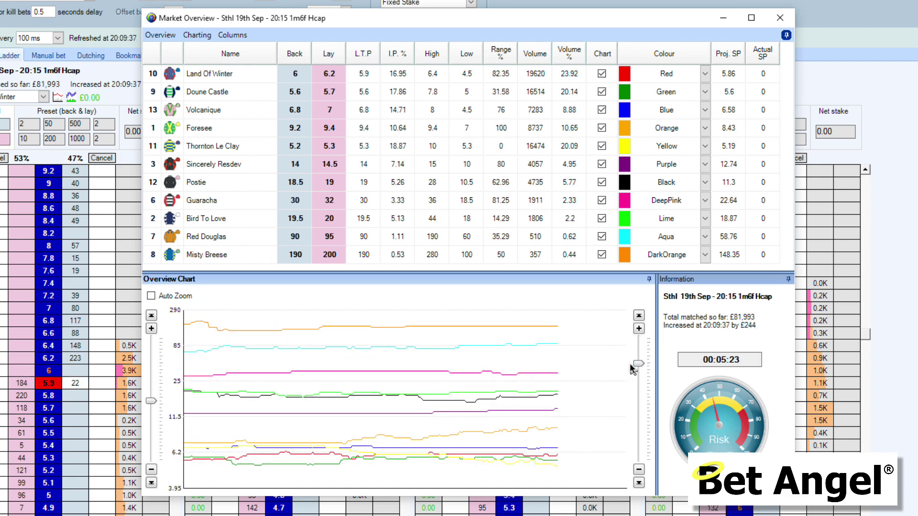
pyautogui.moveTo(526, 327)
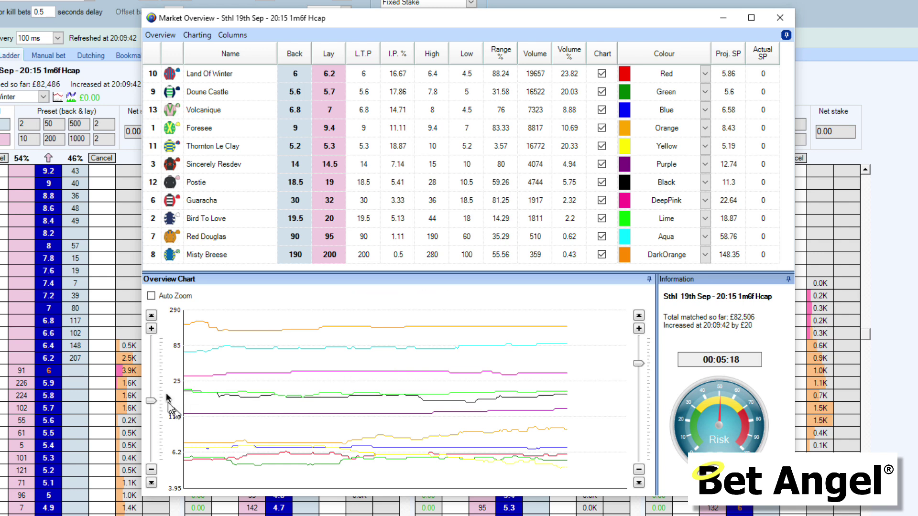
pyautogui.click(152, 297)
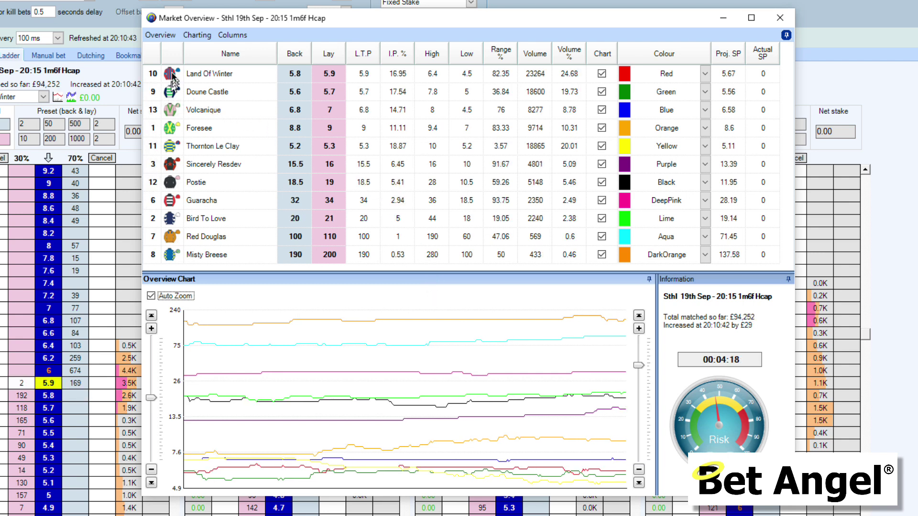
# View the chart line colour choices for Thornton Le Clay and close the colour picker.
pyautogui.moveTo(174, 200)
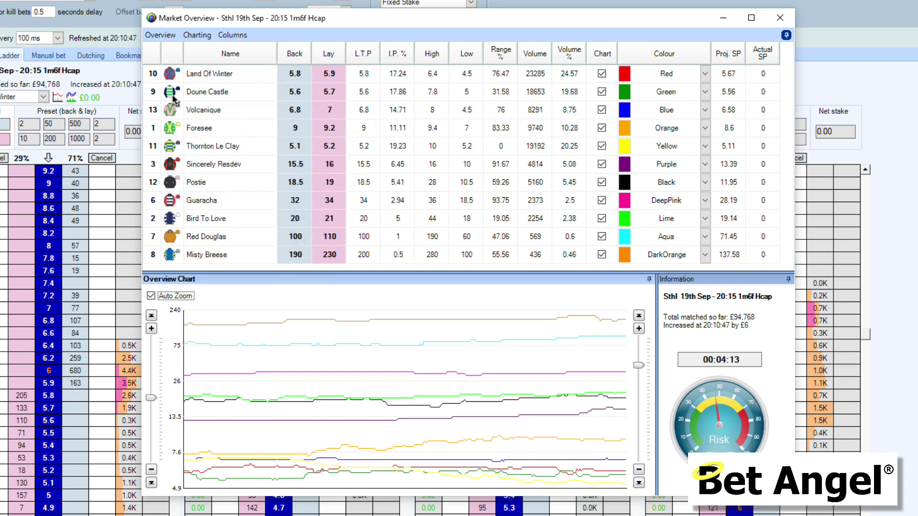
pyautogui.moveTo(174, 98)
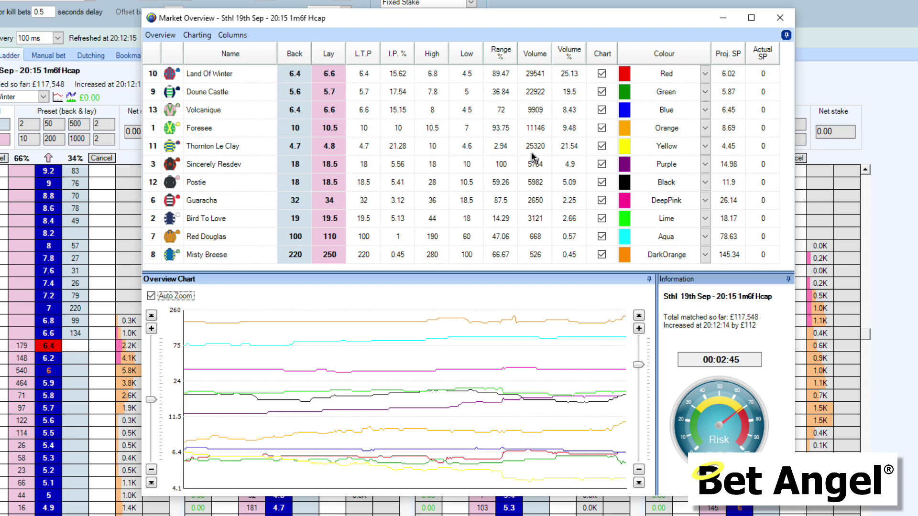
pyautogui.click(706, 148)
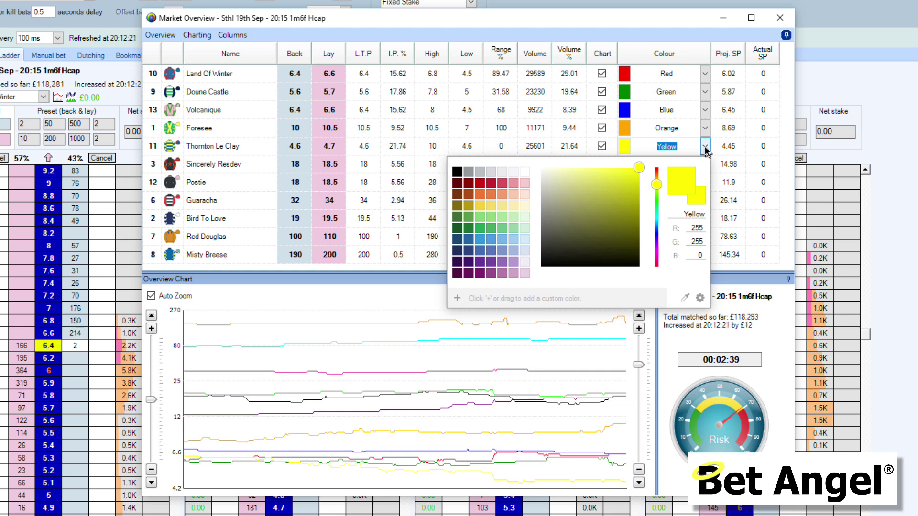
pyautogui.click(705, 149)
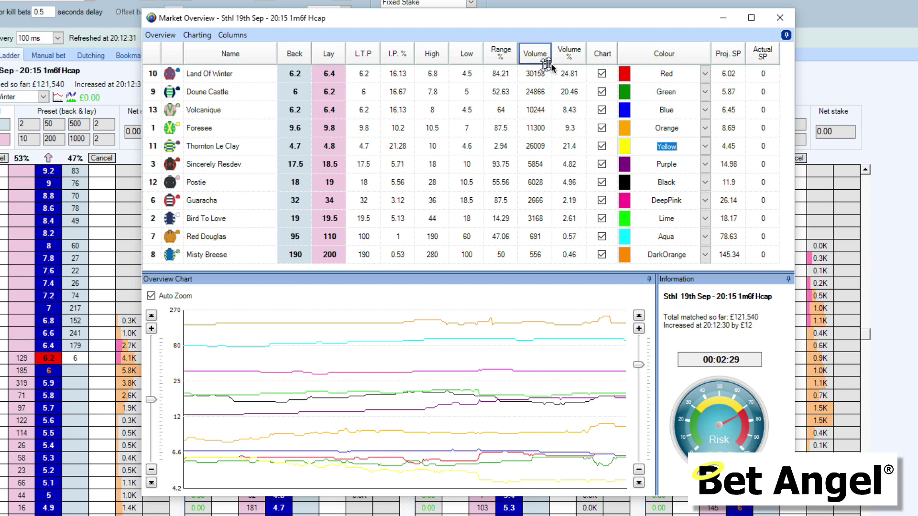
# Reorder the grid columns: Volume % ahead of Volume, High ahead of Back, Low ahead of L.T.P, and Range % ahead of Low.
pyautogui.moveTo(573, 58); pyautogui.dragTo(524, 57)
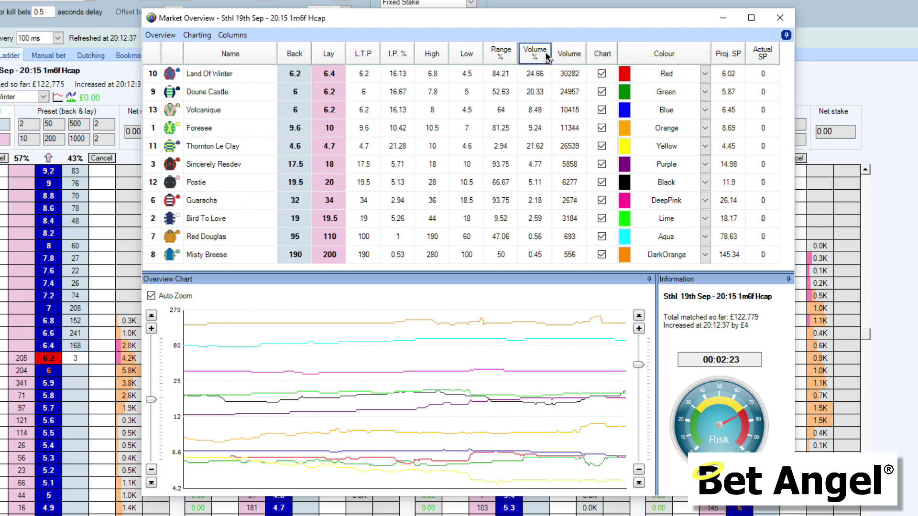
pyautogui.moveTo(432, 55); pyautogui.dragTo(288, 58)
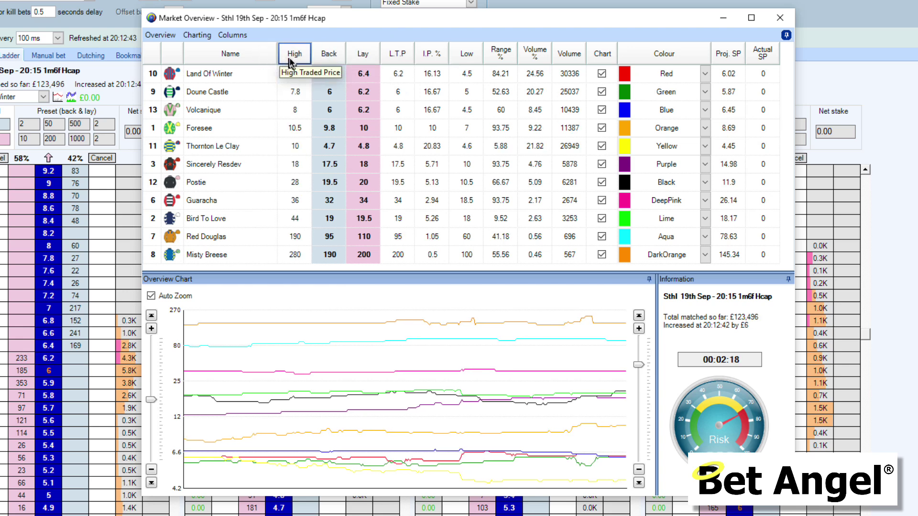
pyautogui.moveTo(452, 55); pyautogui.dragTo(383, 58)
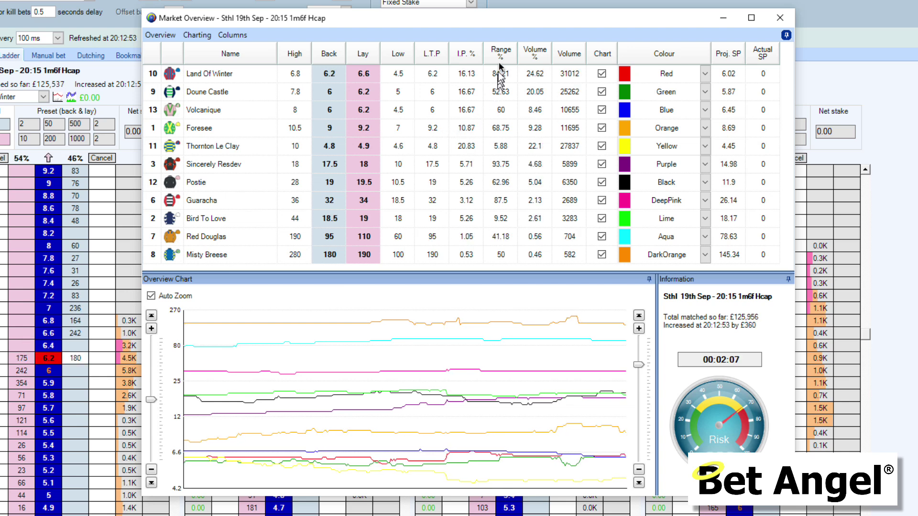
pyautogui.moveTo(503, 54); pyautogui.dragTo(382, 57)
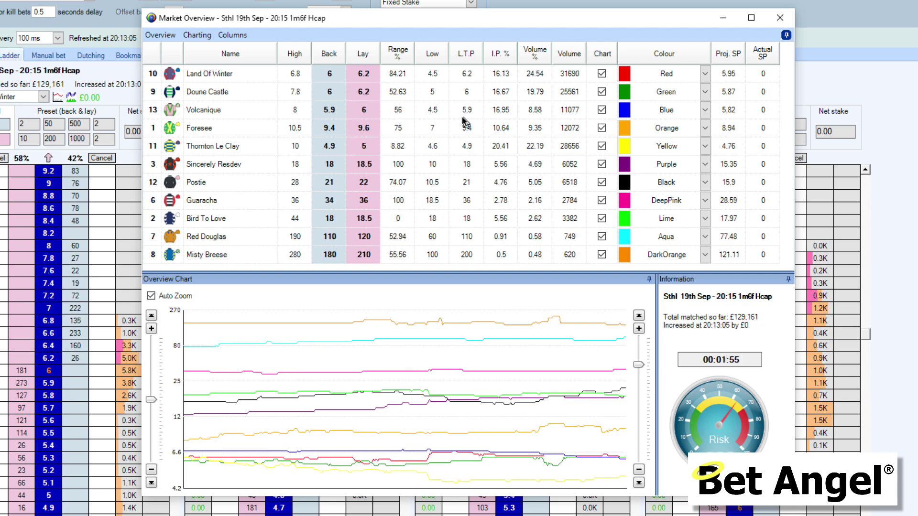
# Review the overview and charting options, and examine the available columns in the column chooser before closing it.
pyautogui.click(160, 36)
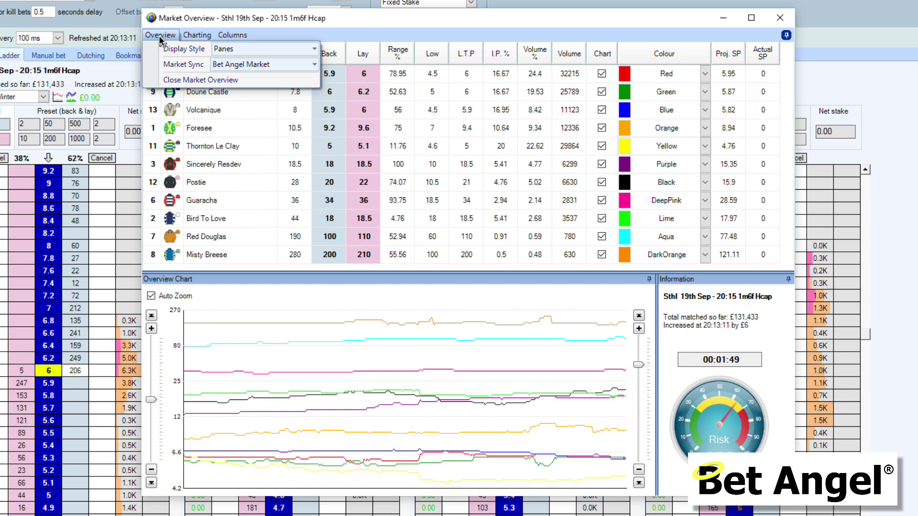
pyautogui.moveTo(195, 38)
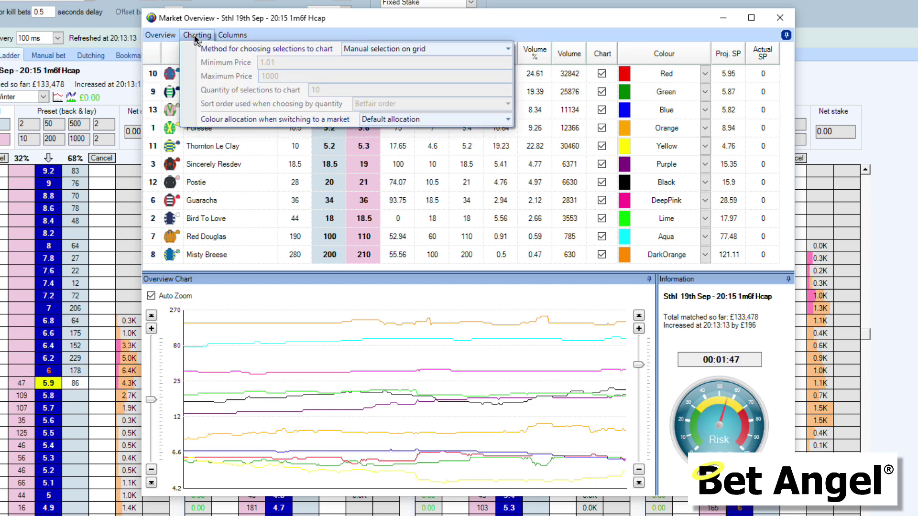
pyautogui.moveTo(232, 37)
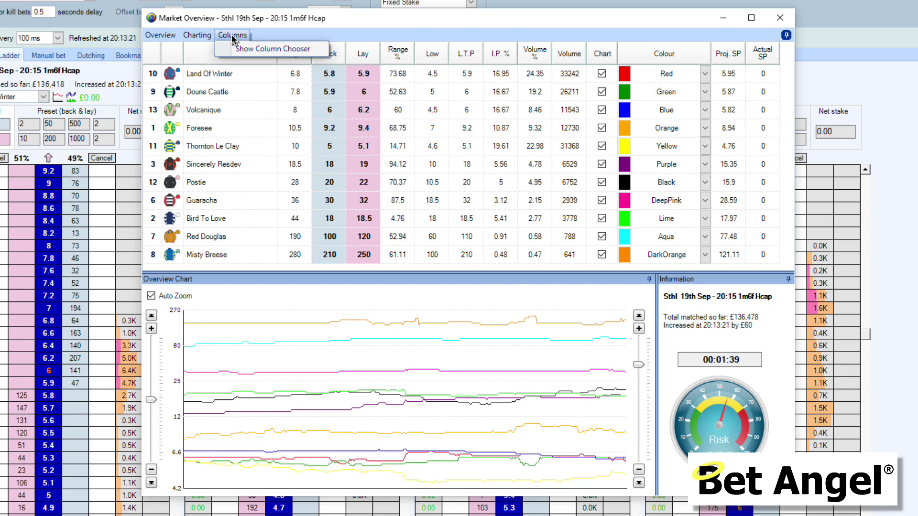
pyautogui.click(247, 50)
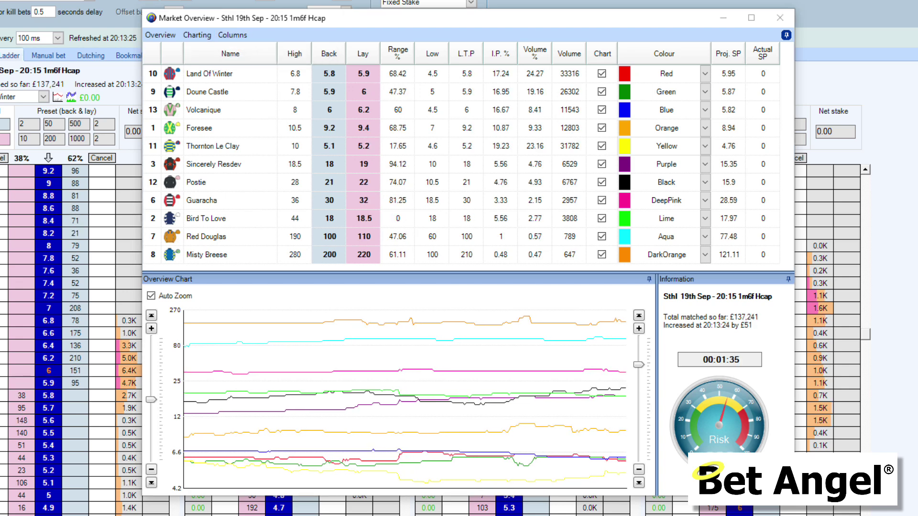
pyautogui.moveTo(436, 98); pyautogui.dragTo(852, 19)
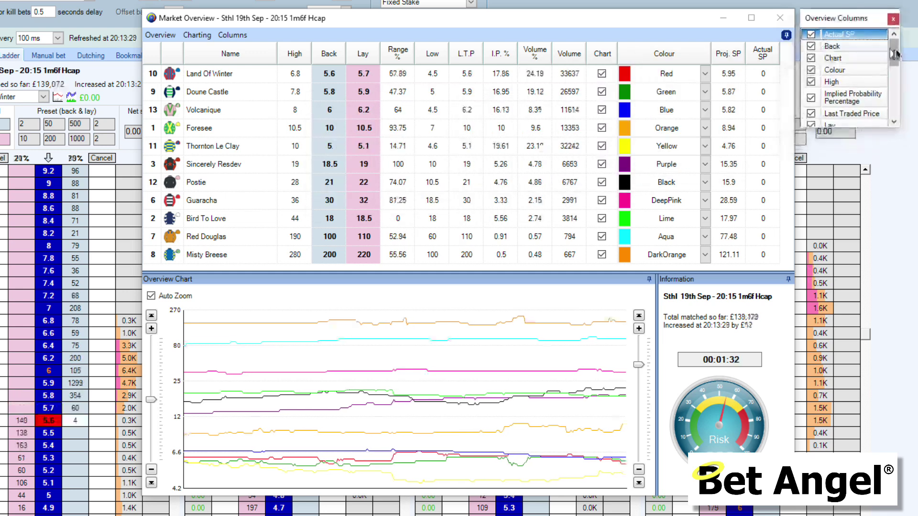
pyautogui.moveTo(897, 56)
pyautogui.mouseDown()
pyautogui.moveTo(897, 109)
pyautogui.moveTo(899, 41)
pyautogui.mouseUp()
pyautogui.click(892, 19)
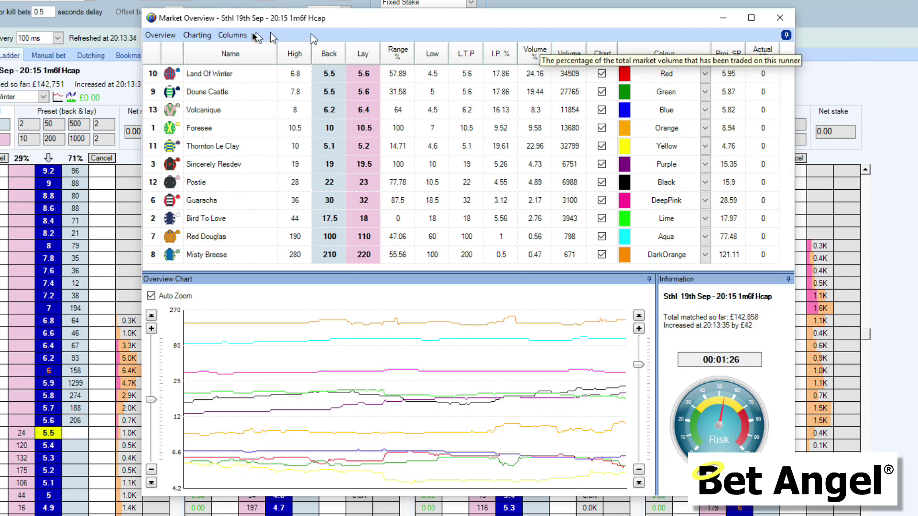
# Set the method for choosing selections to chart to By Price.
pyautogui.click(198, 36)
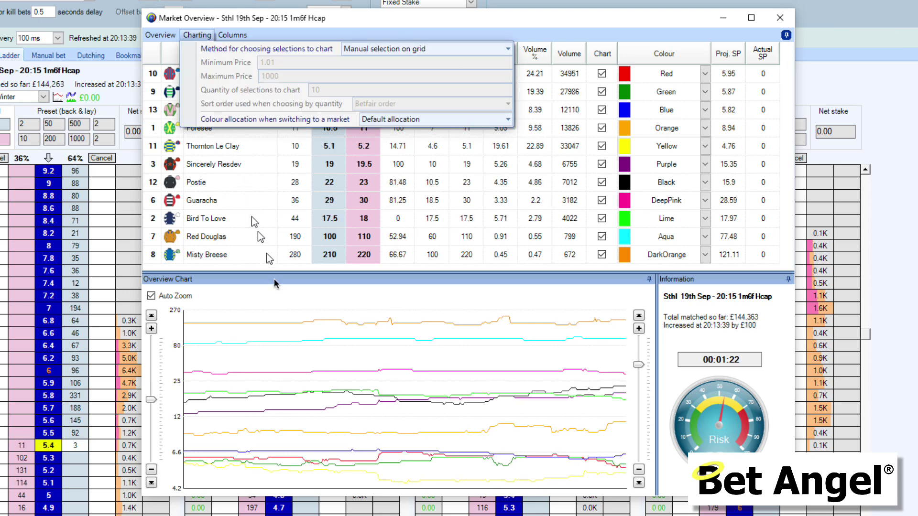
pyautogui.moveTo(283, 322)
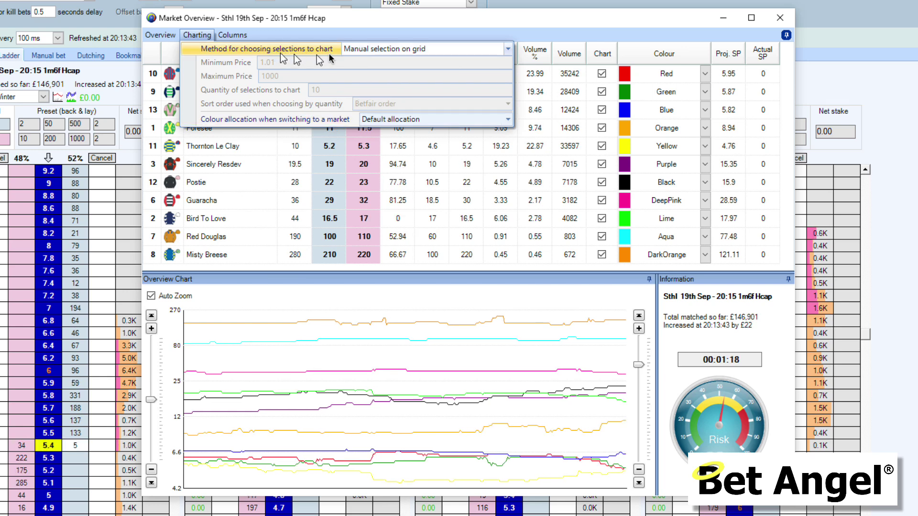
pyautogui.click(508, 49)
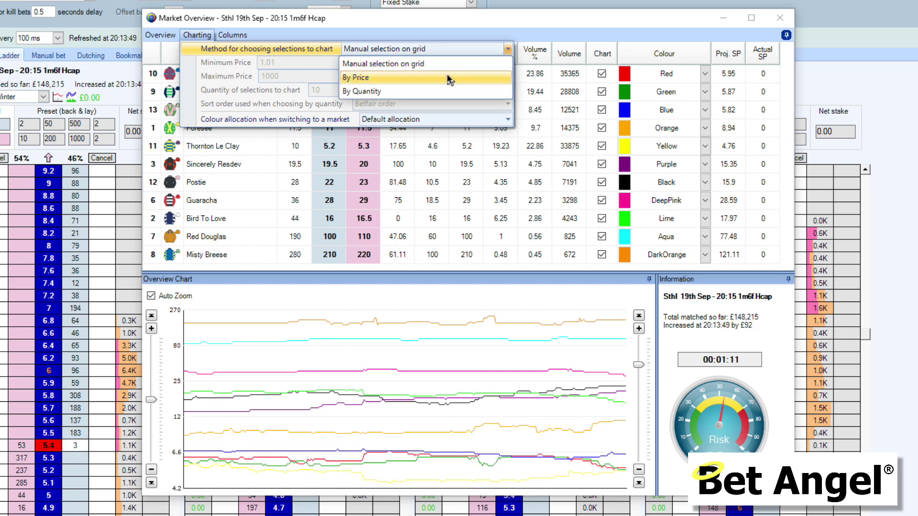
pyautogui.click(448, 78)
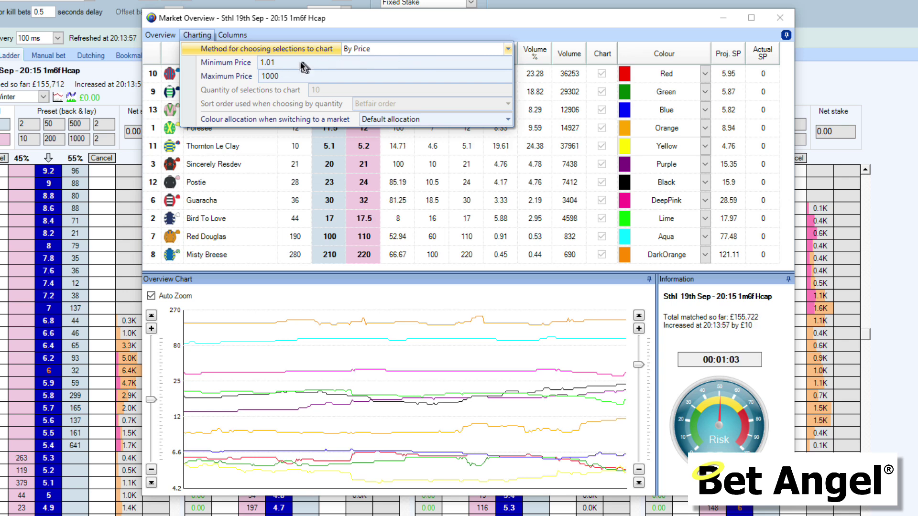
pyautogui.click(434, 50)
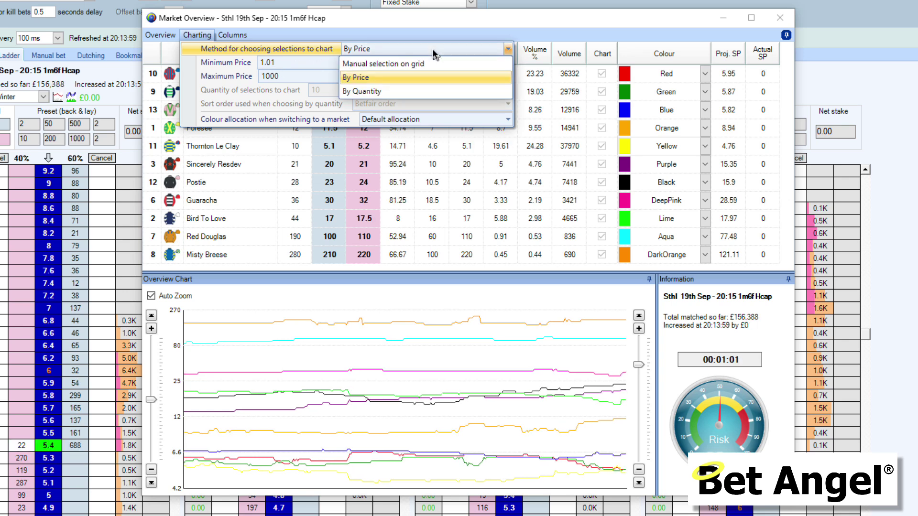
pyautogui.click(500, 53)
# Set the maximum price for charted selections to 10.
pyautogui.click(308, 63)
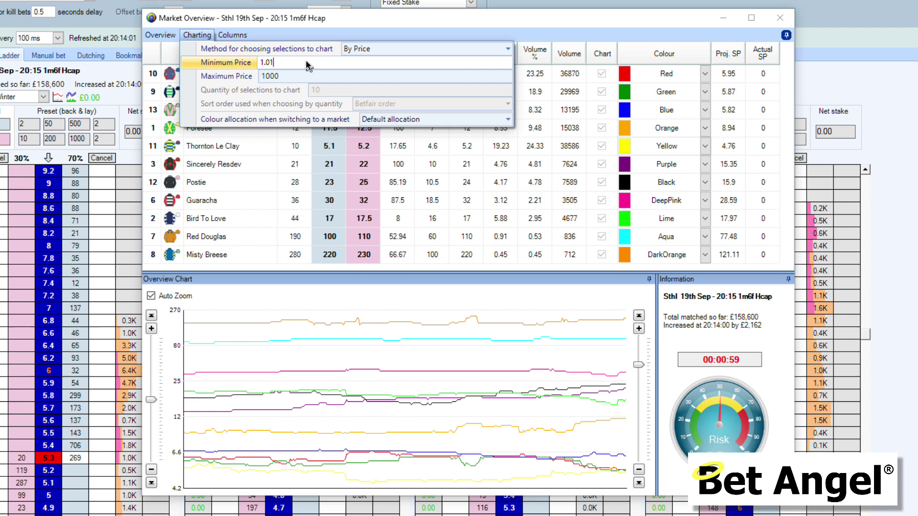
pyautogui.click(328, 76)
pyautogui.moveTo(328, 77); pyautogui.dragTo(247, 77)
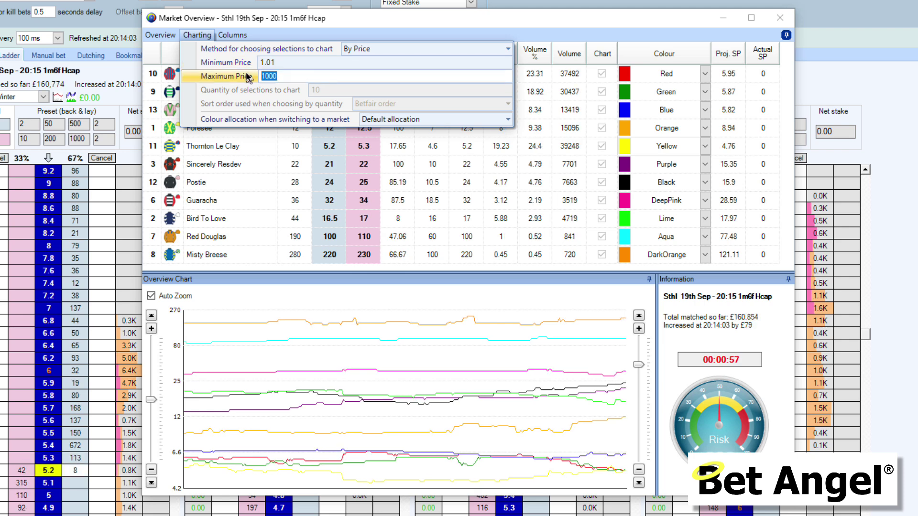
pyautogui.write('10')
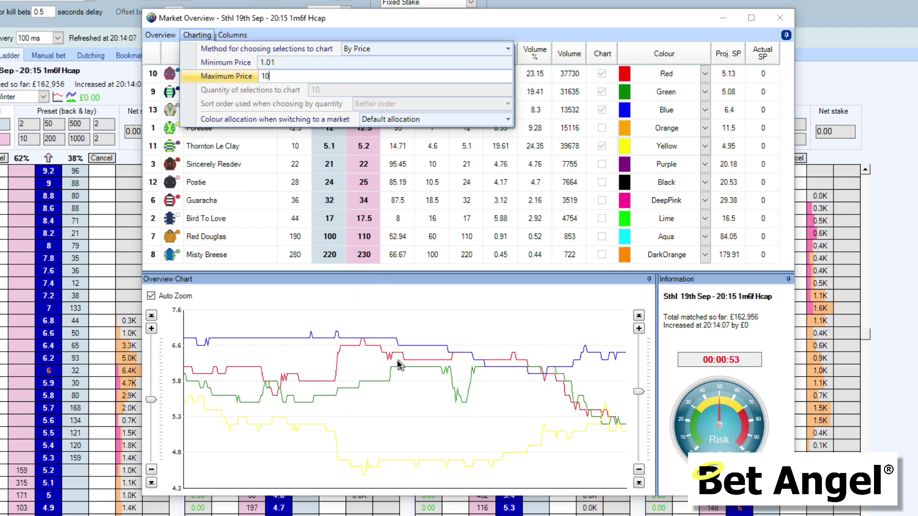
pyautogui.moveTo(395, 464)
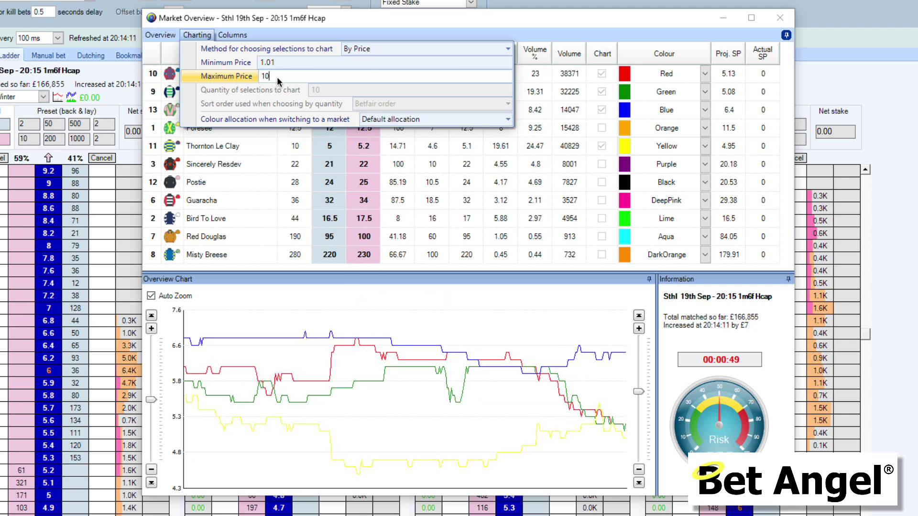
# Try a maximum price of 5 for charted selections, and set it to 20.
pyautogui.click(230, 78)
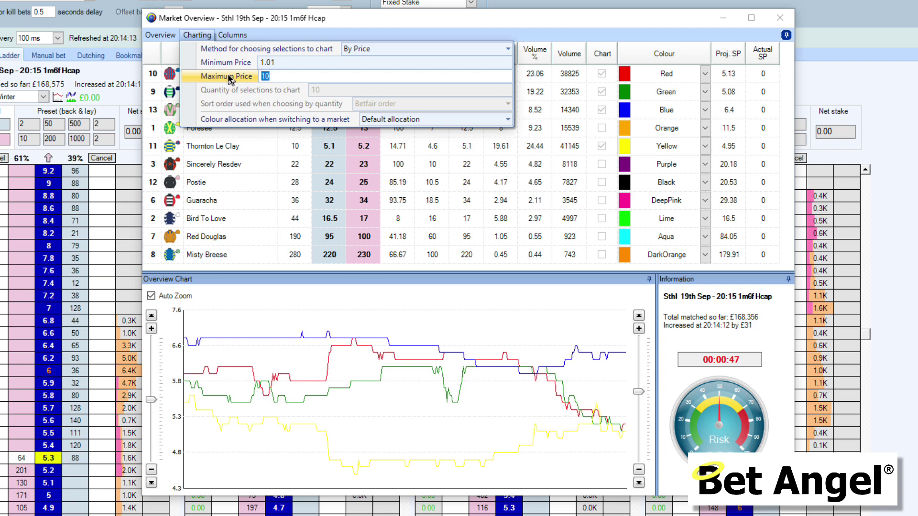
pyautogui.write('5')
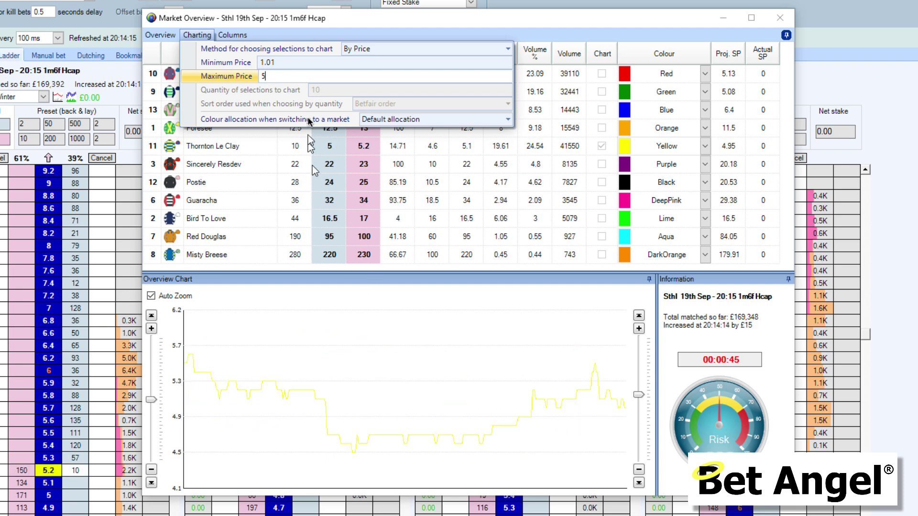
pyautogui.click(234, 76)
pyautogui.write('2')
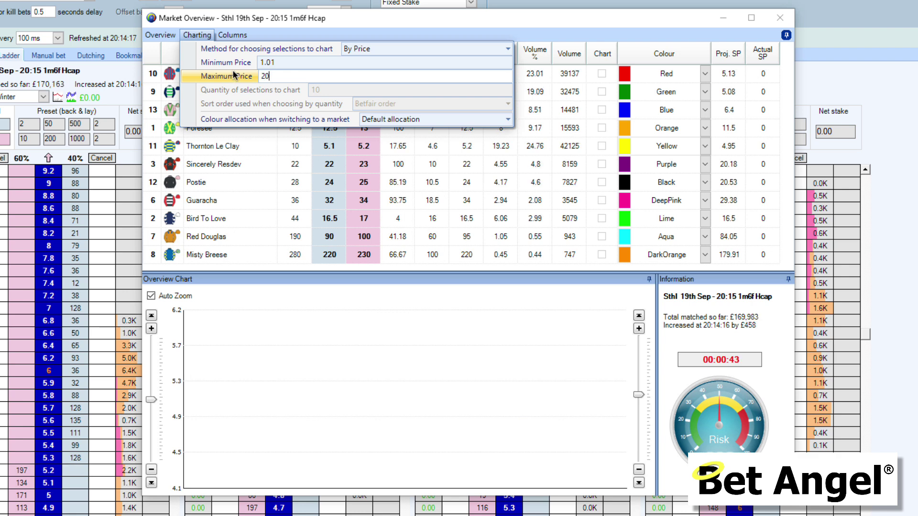
pyautogui.write('0')
# Set the method for choosing selections to chart to By Quantity, with a quantity of 3.
pyautogui.click(402, 49)
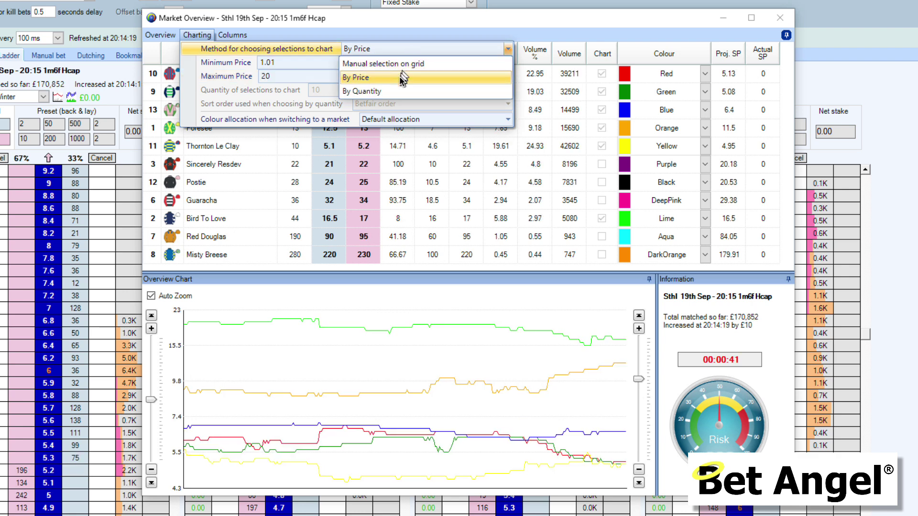
pyautogui.click(401, 91)
pyautogui.click(490, 91)
pyautogui.press('BackSpace')
pyautogui.press('BackSpace')
pyautogui.write('3')
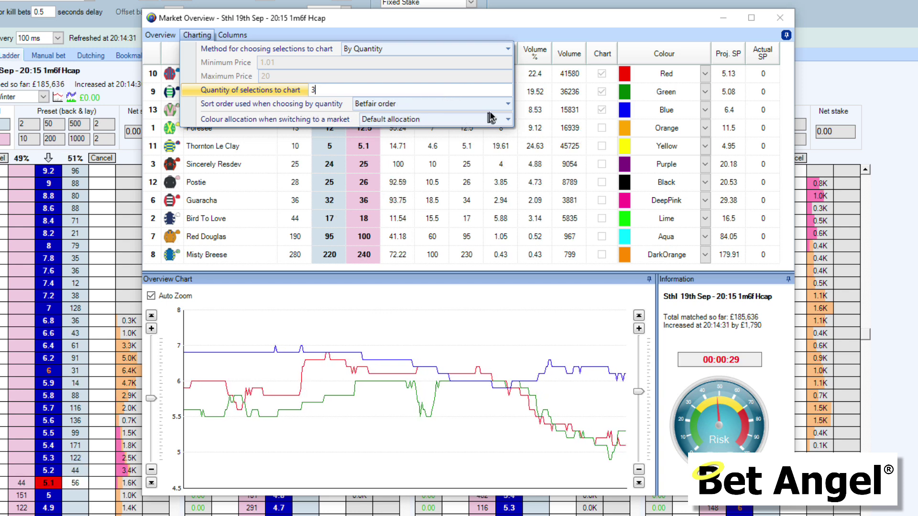
# Examine the choices for the quantity sort order and the colour allocation, keeping Betfair order and Default allocation.
pyautogui.click(507, 105)
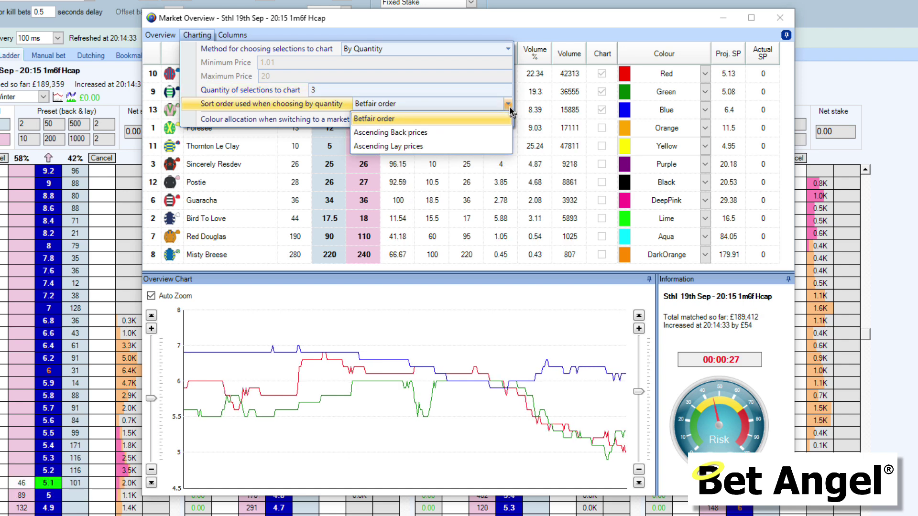
pyautogui.click(507, 118)
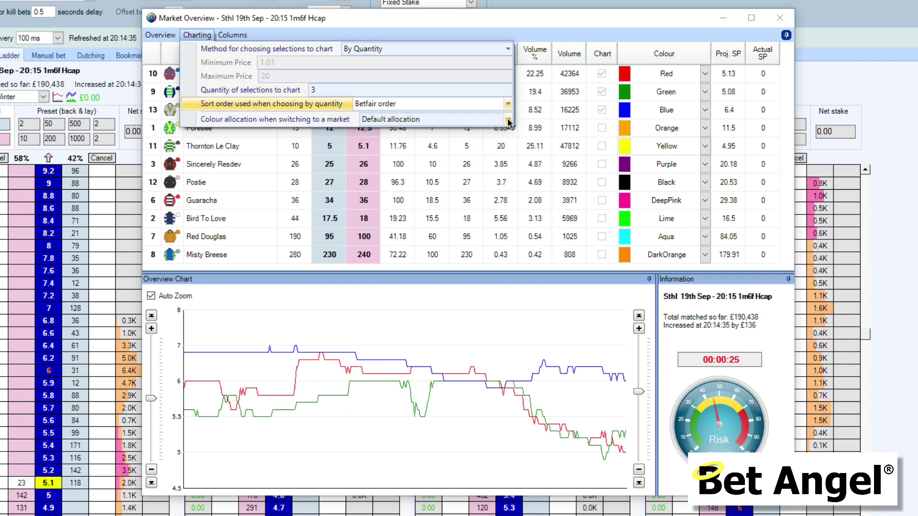
pyautogui.click(507, 120)
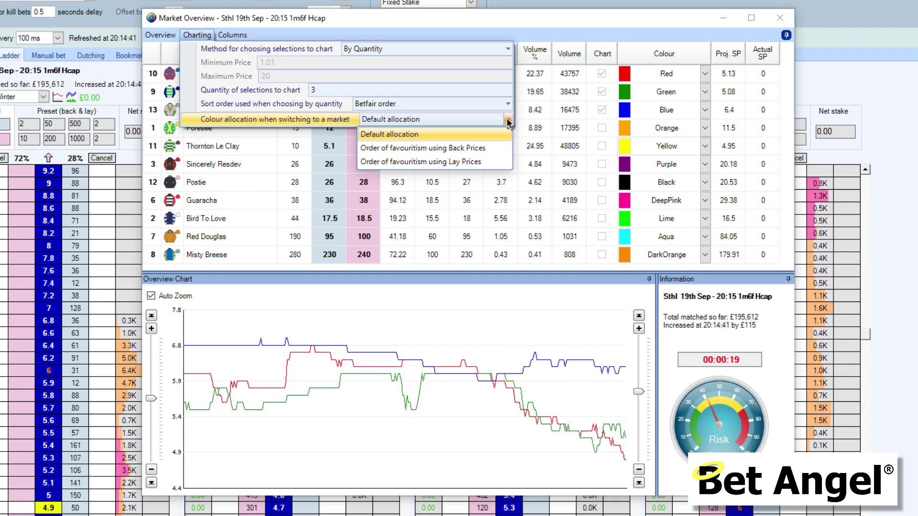
pyautogui.click(401, 38)
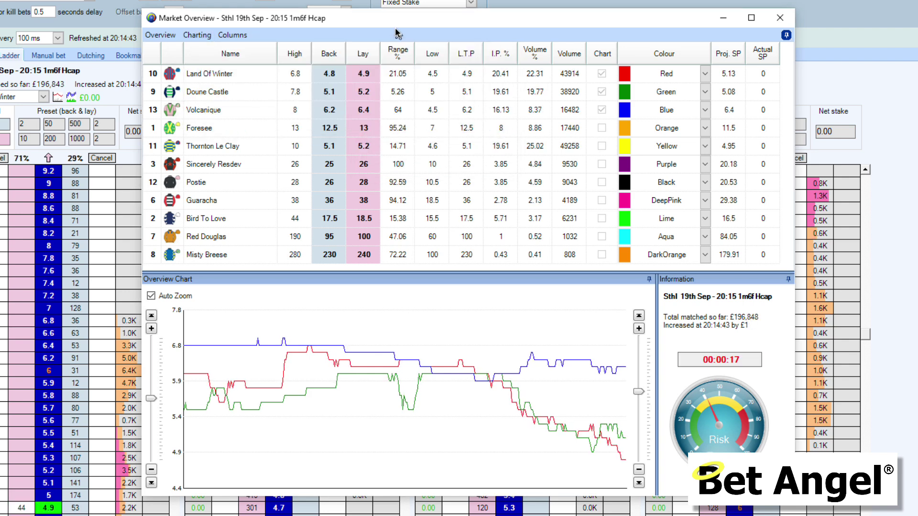
# Examine the Market Sync choices for the overview, keeping it on Bet Angel Market.
pyautogui.click(171, 35)
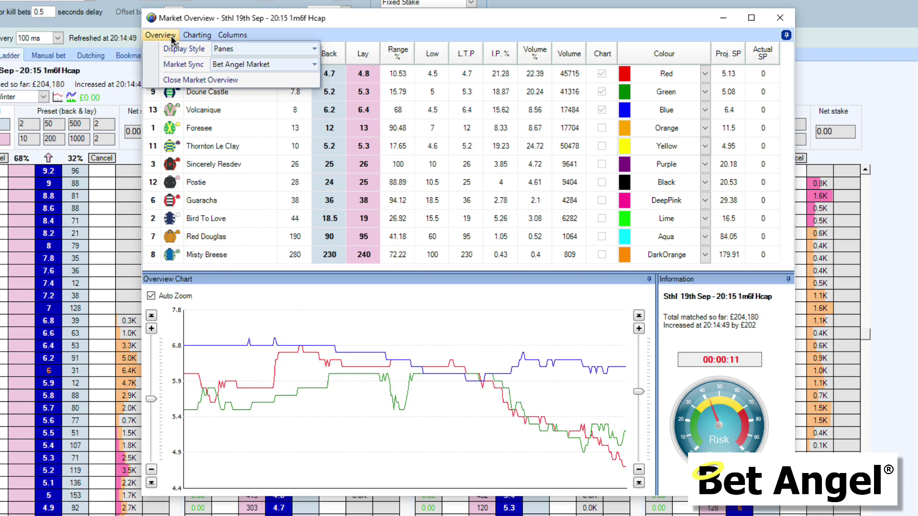
pyautogui.click(315, 64)
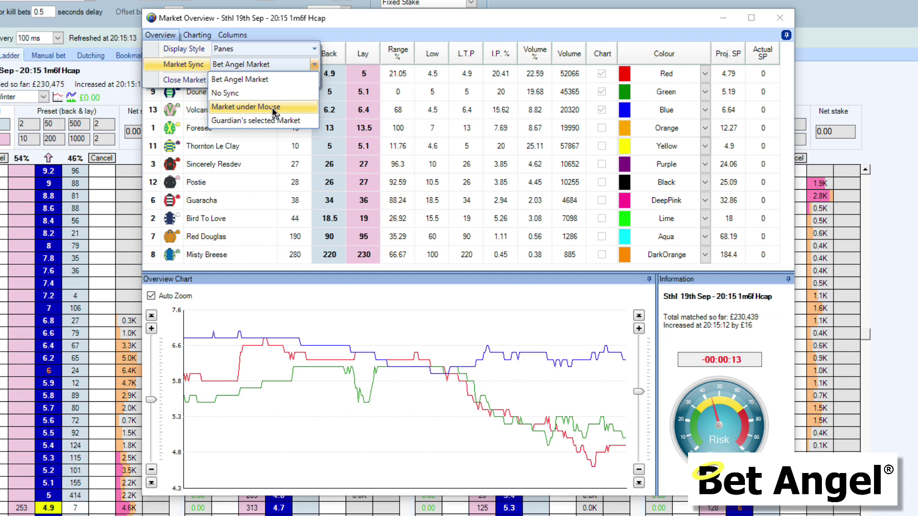
pyautogui.click(307, 78)
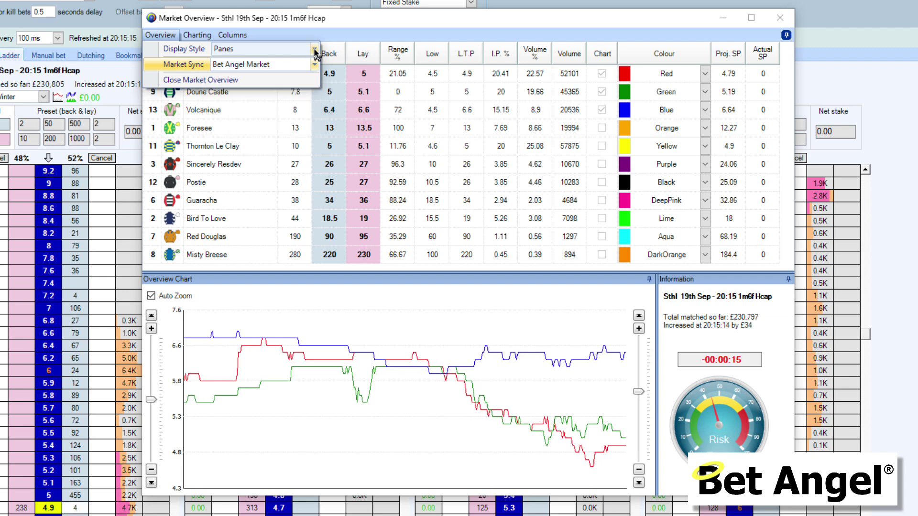
# Change the overview's display style to Tabs and look through its Chart, Information and Grid views.
pyautogui.click(314, 50)
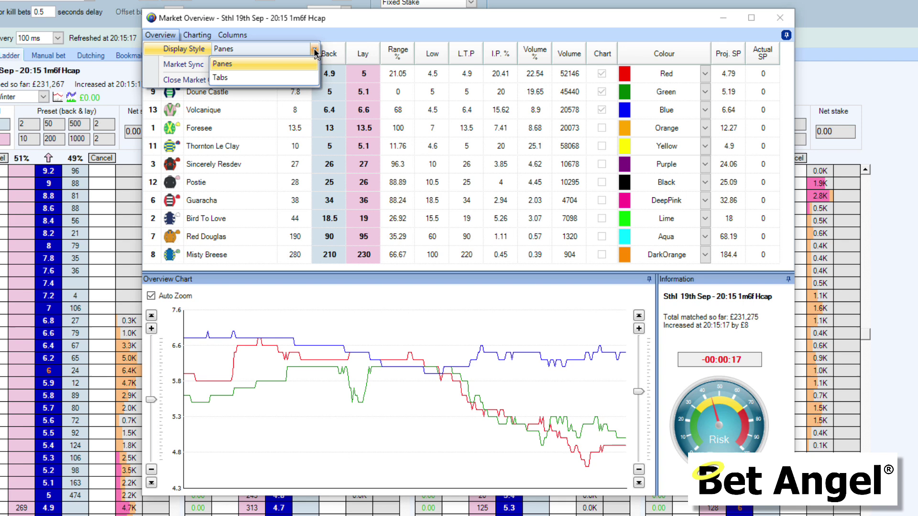
pyautogui.click(279, 77)
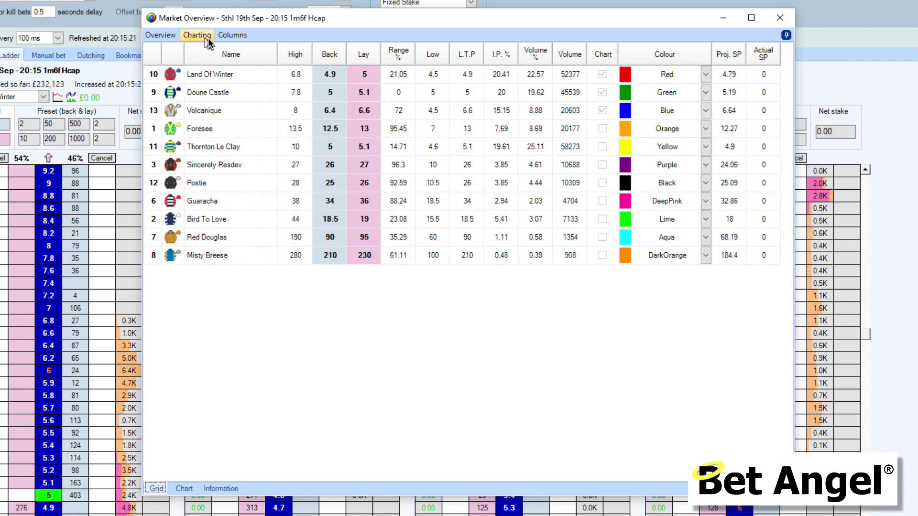
pyautogui.click(183, 488)
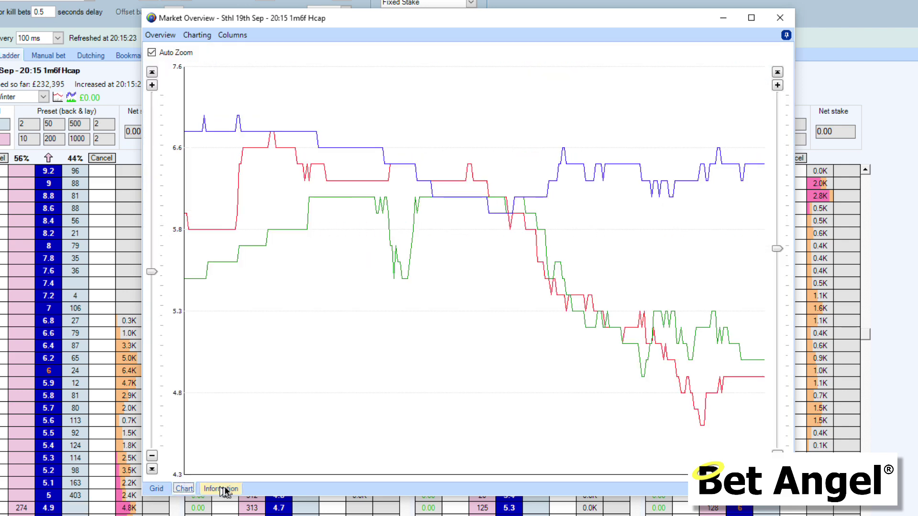
pyautogui.click(226, 489)
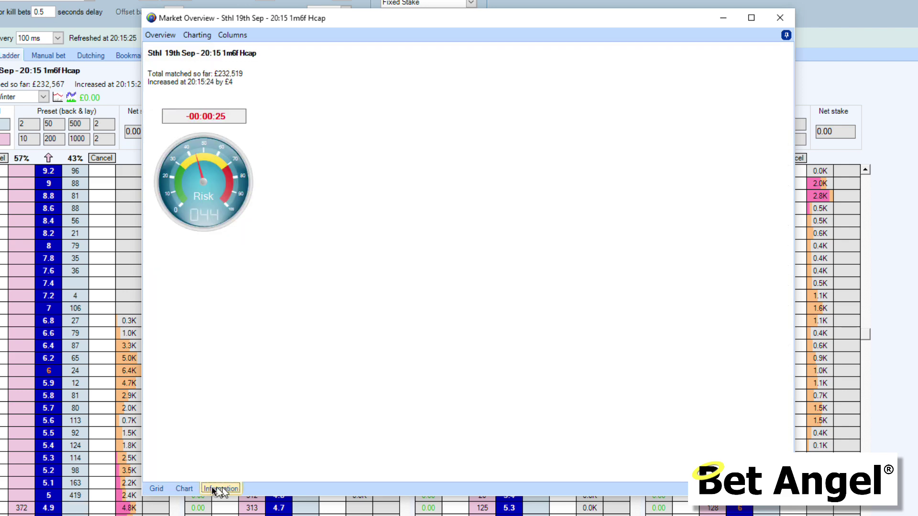
pyautogui.click(191, 489)
pyautogui.click(156, 488)
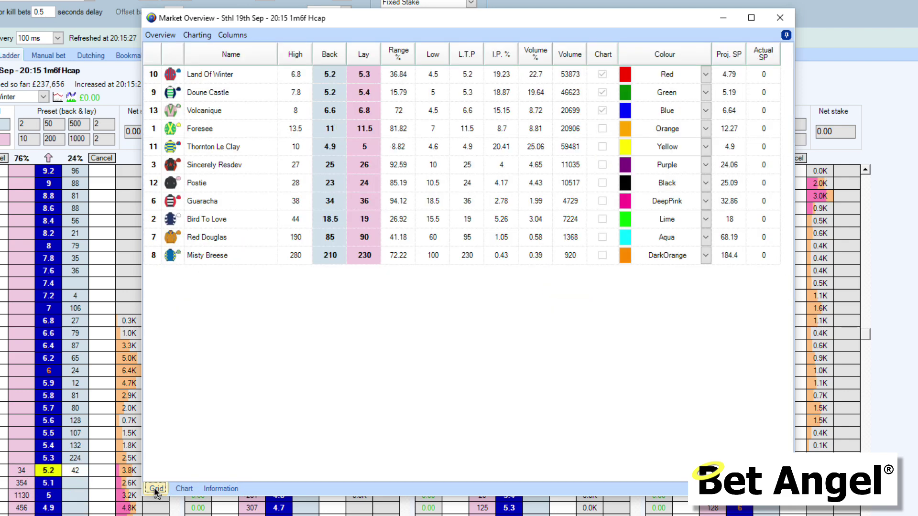
pyautogui.click(184, 489)
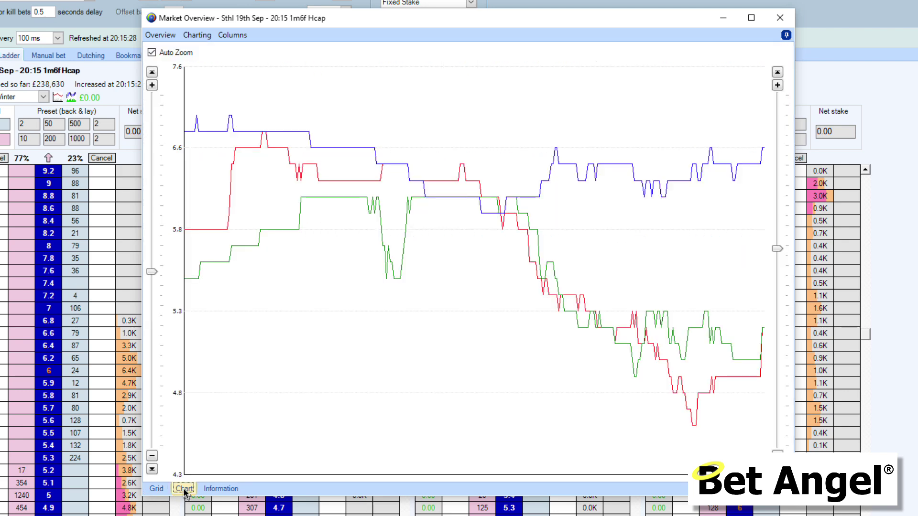
# Set the overview's display style back to Panes.
pyautogui.click(161, 35)
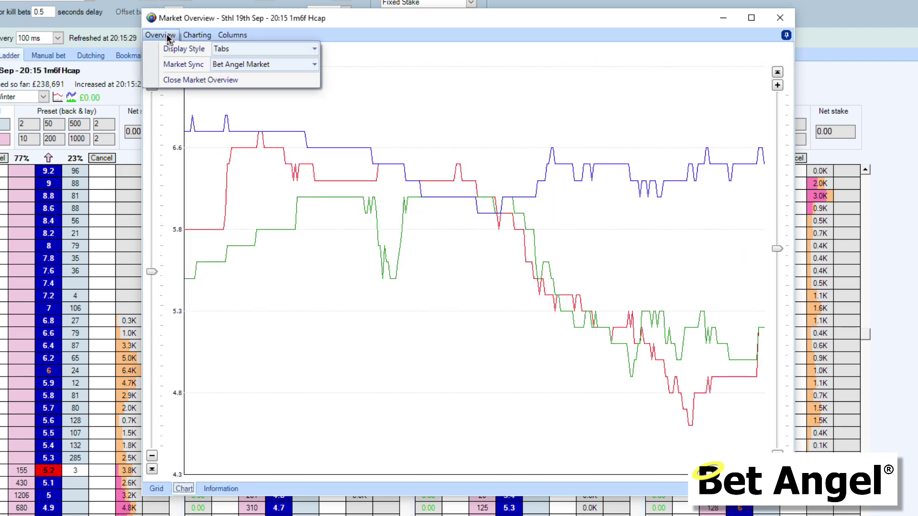
pyautogui.click(316, 49)
pyautogui.click(285, 62)
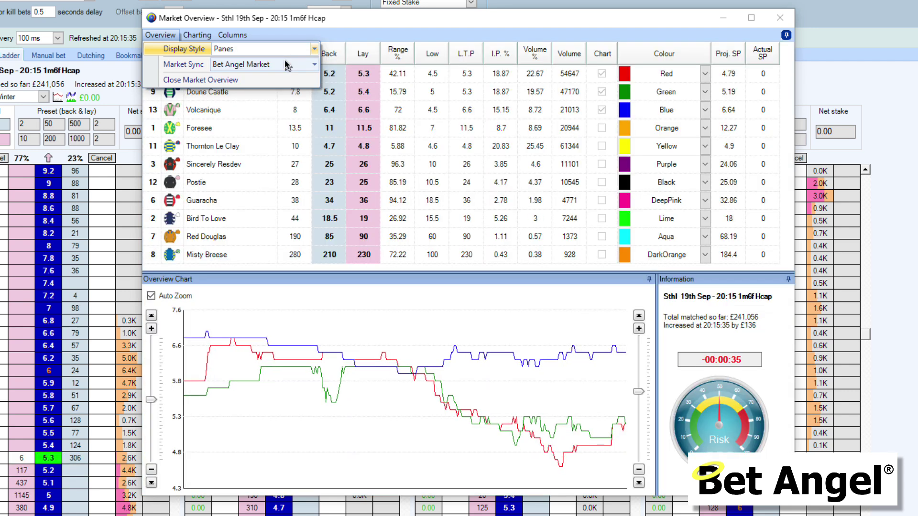
pyautogui.click(354, 37)
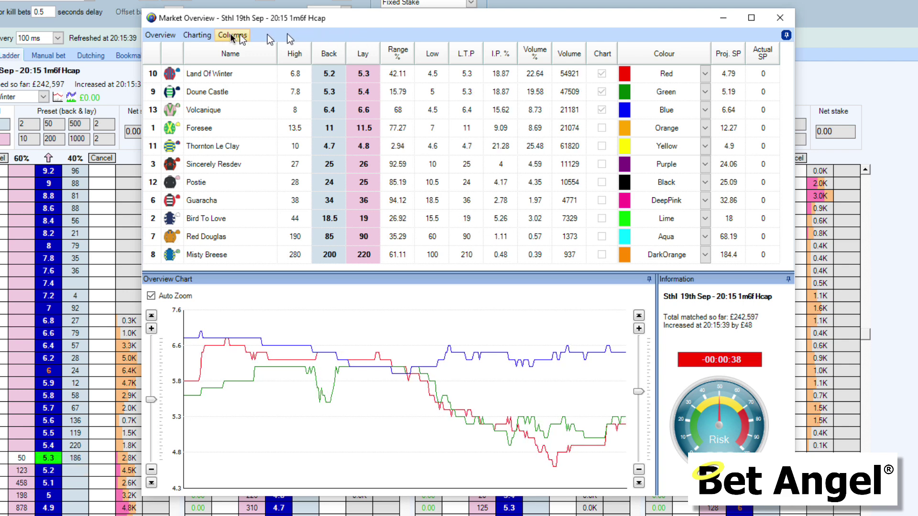
# Review the available Market Sync modes again, including Guardian's selected Market, without changing the setting.
pyautogui.click(159, 34)
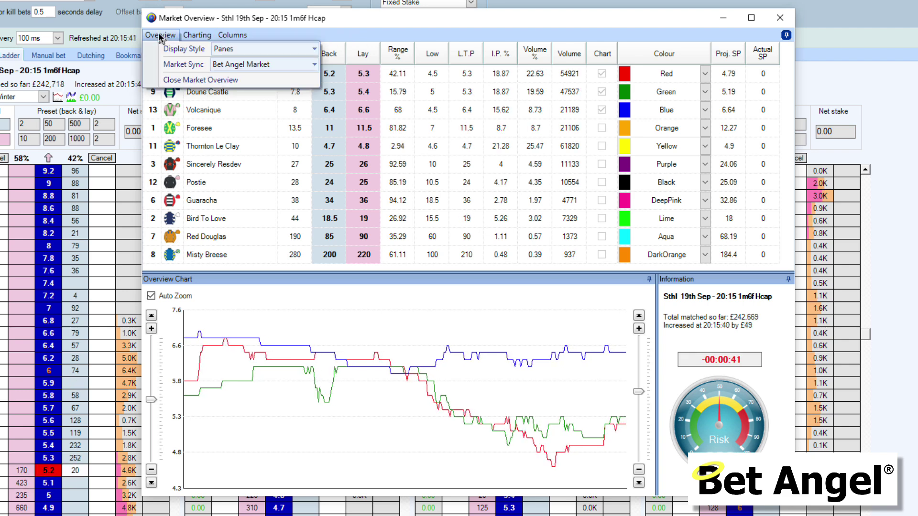
pyautogui.moveTo(197, 35)
pyautogui.moveTo(150, 32)
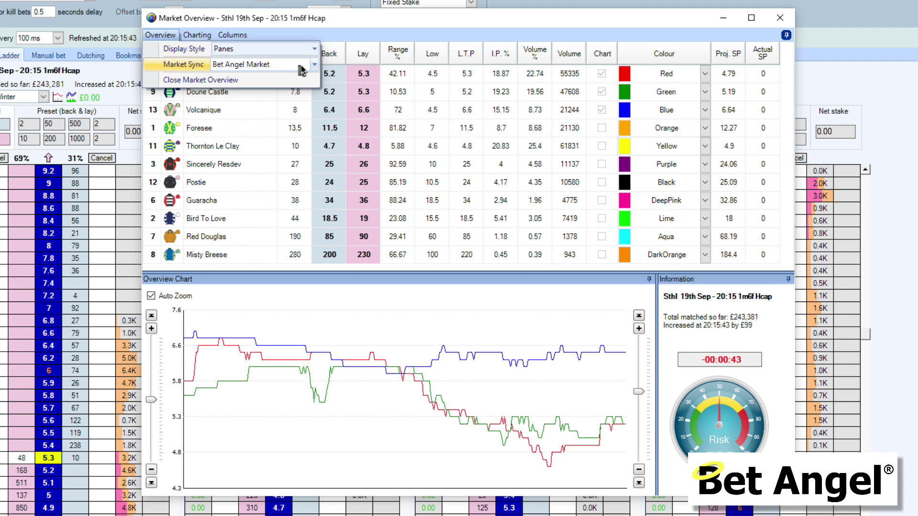
pyautogui.click(315, 64)
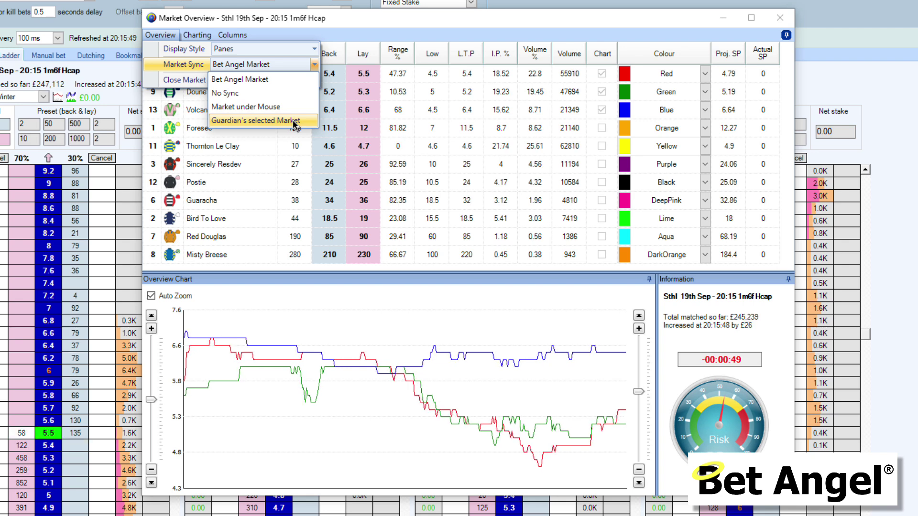
pyautogui.click(327, 34)
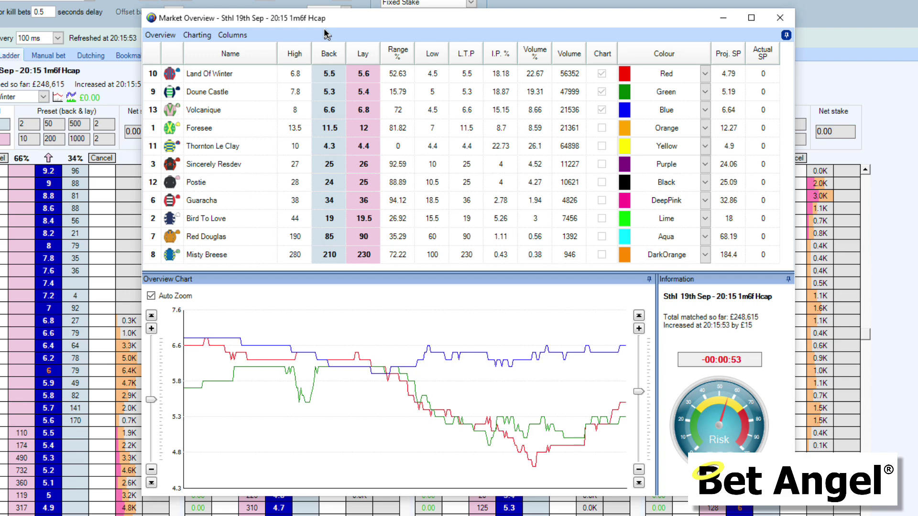
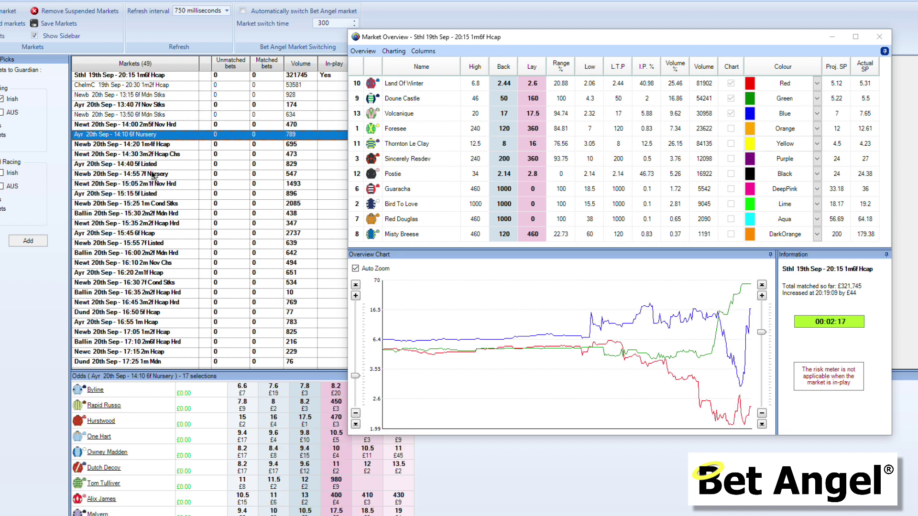
# Select the Newb 14:55 and Newt 15:05 markets in turn in Guardian, ending on ChelmC 20:30 1m2f Hcap.
pyautogui.click(153, 173)
pyautogui.click(153, 184)
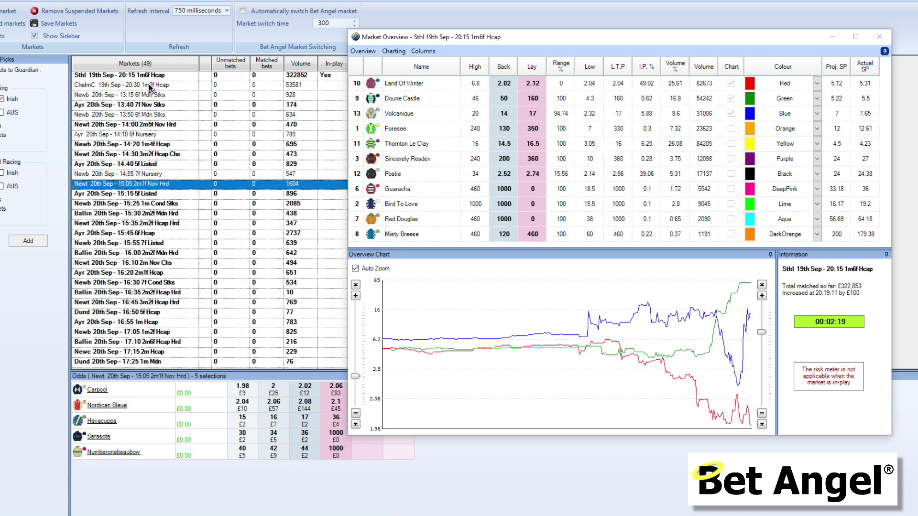
pyautogui.click(150, 86)
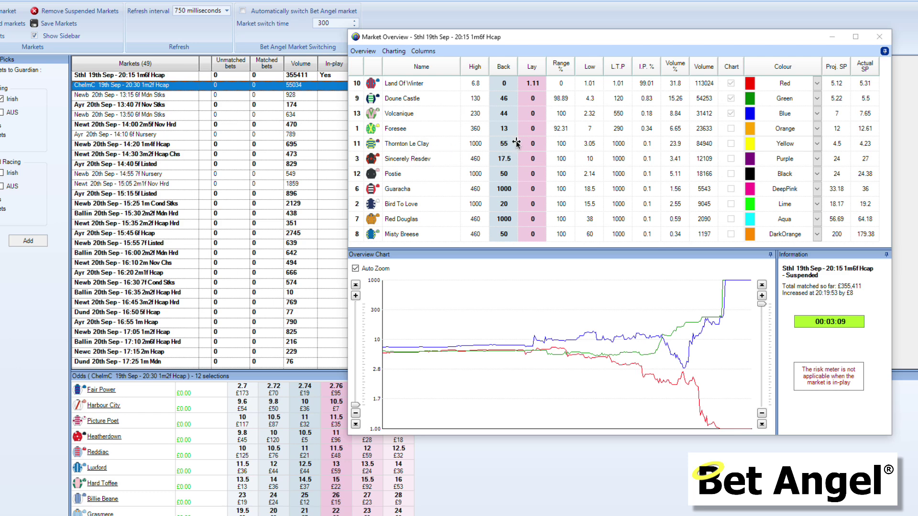
# Set the overview's Market Sync to Guardian's selected Market.
pyautogui.click(366, 52)
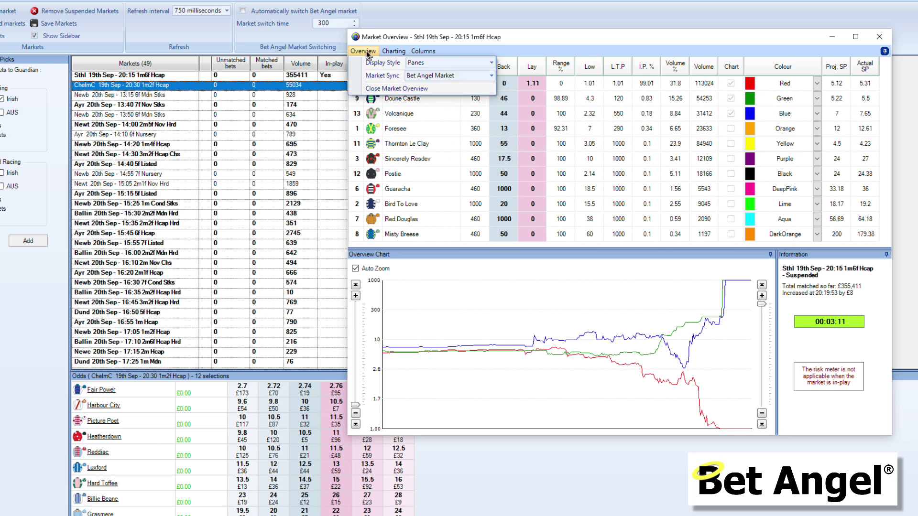
pyautogui.click(492, 76)
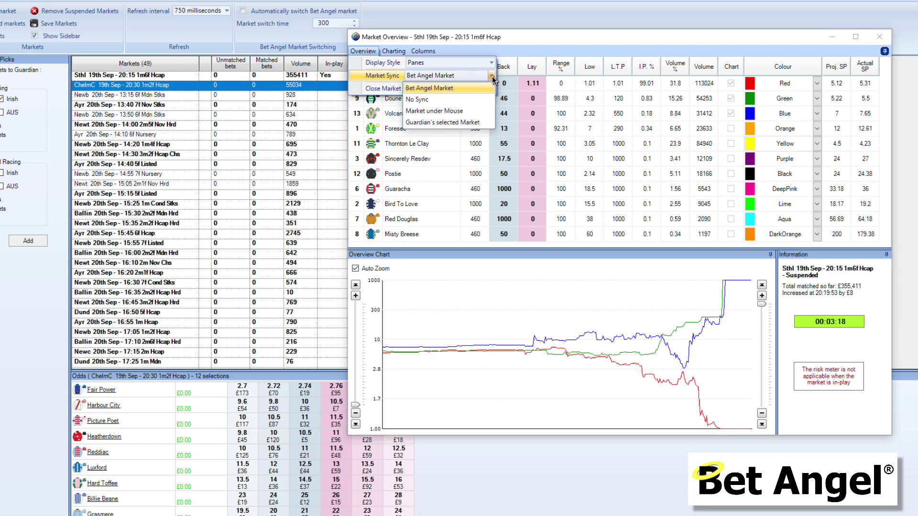
pyautogui.click(453, 123)
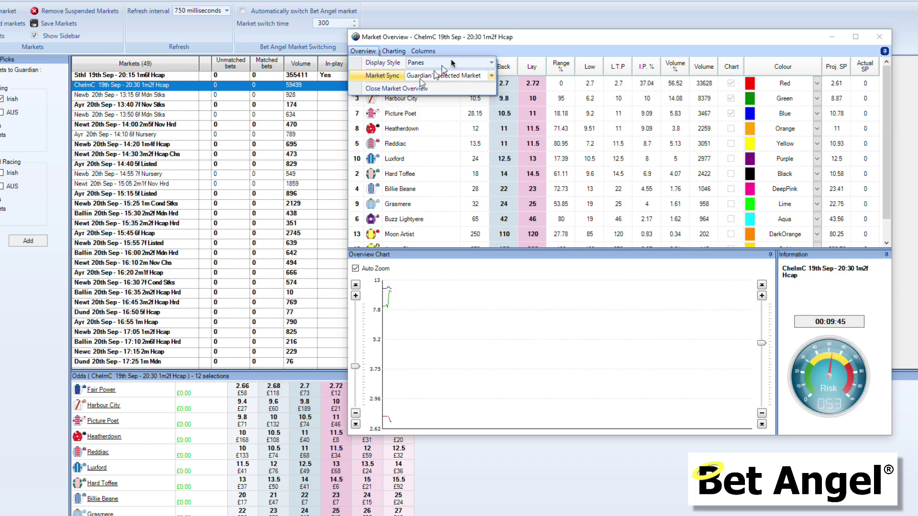
# Step through the Guardian markets from Newb 13:15 down to Newt 14:30 and back up, viewing each in the Market Overview.
pyautogui.click(178, 99)
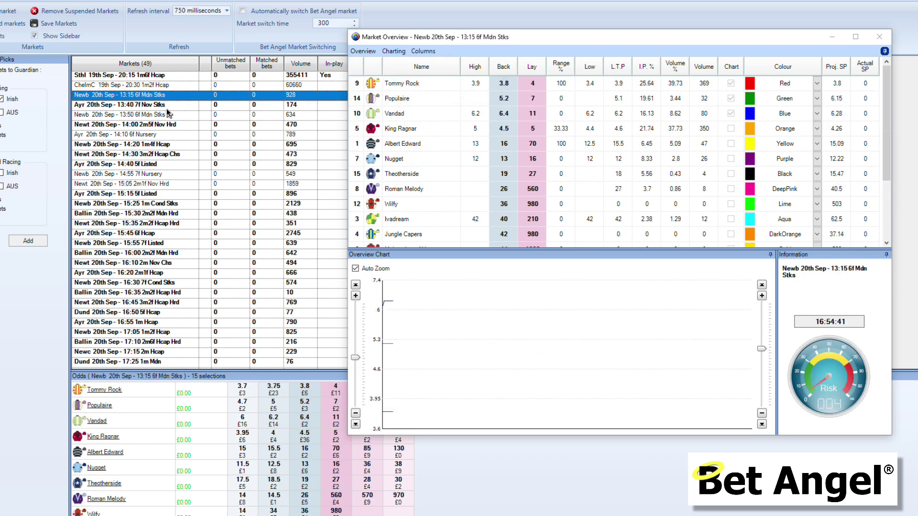
pyautogui.press('Down')
pyautogui.press('Down')
pyautogui.press('Down')
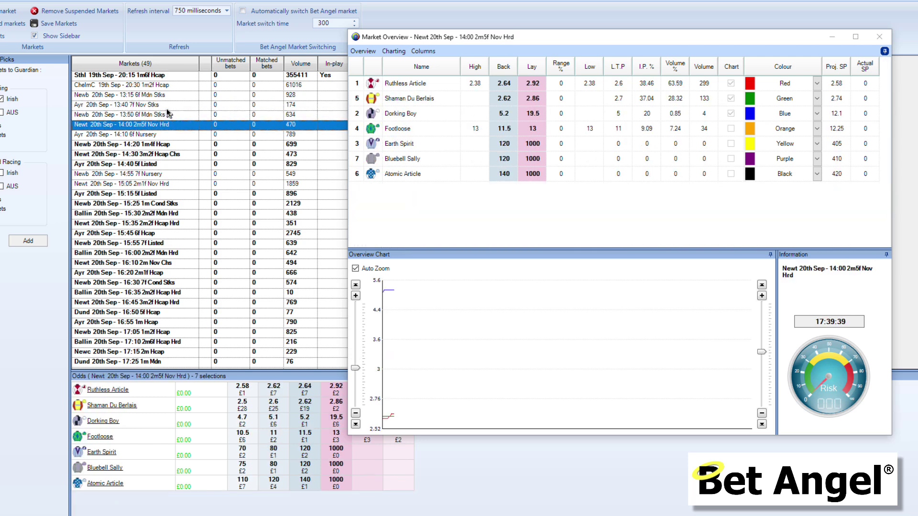
pyautogui.press('Down')
pyautogui.press('Down')
pyautogui.press('Down')
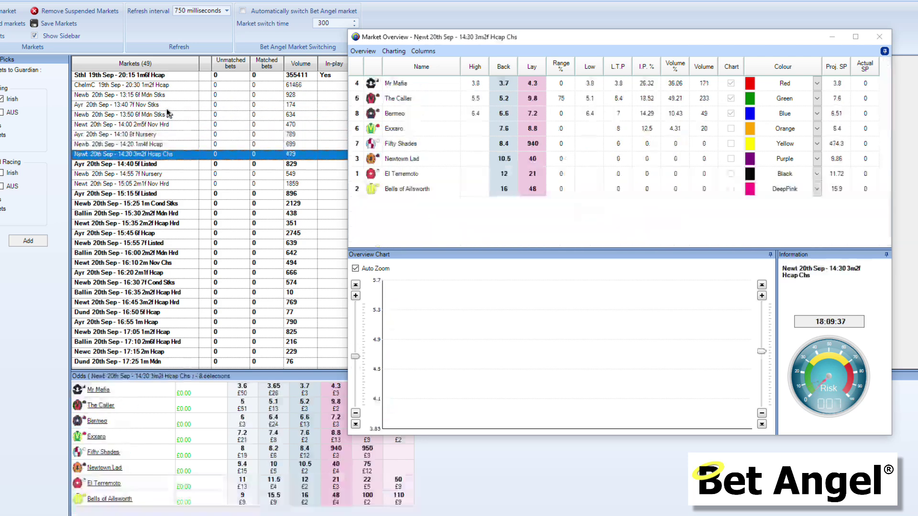
pyautogui.press('Up')
pyautogui.press('Up')
pyautogui.press('Up')
pyautogui.press('Up')
pyautogui.press('Up')
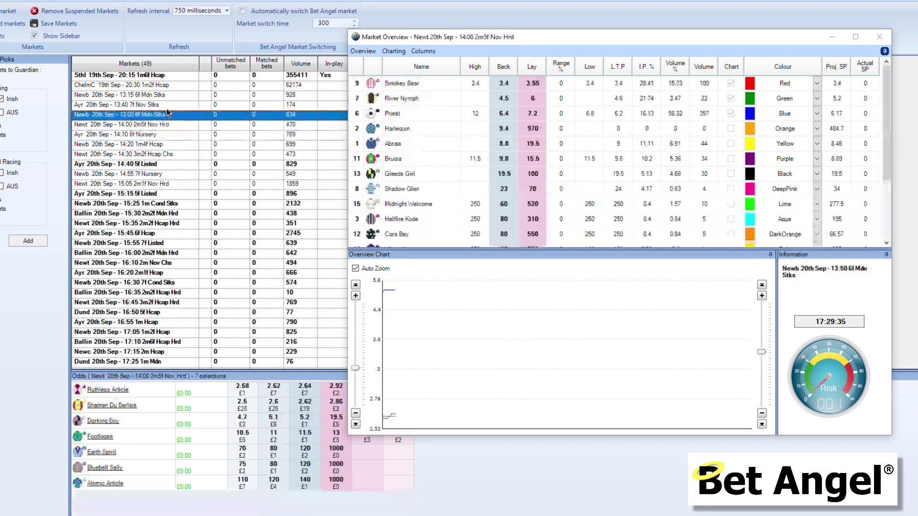
# Go back up to the ChelmC 20:30 1m2f Hcap market in Guardian and set the overview's Market Sync to Market under Mouse.
pyautogui.press('Up')
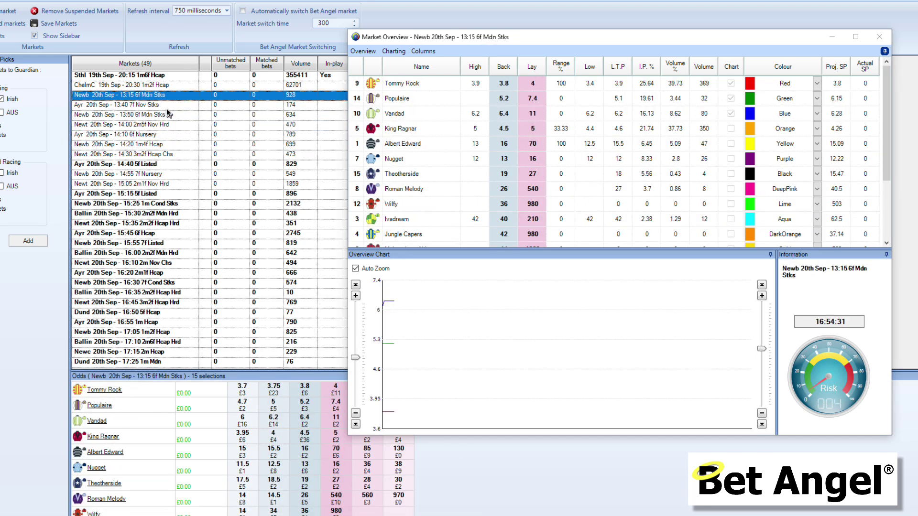
pyautogui.press('Up')
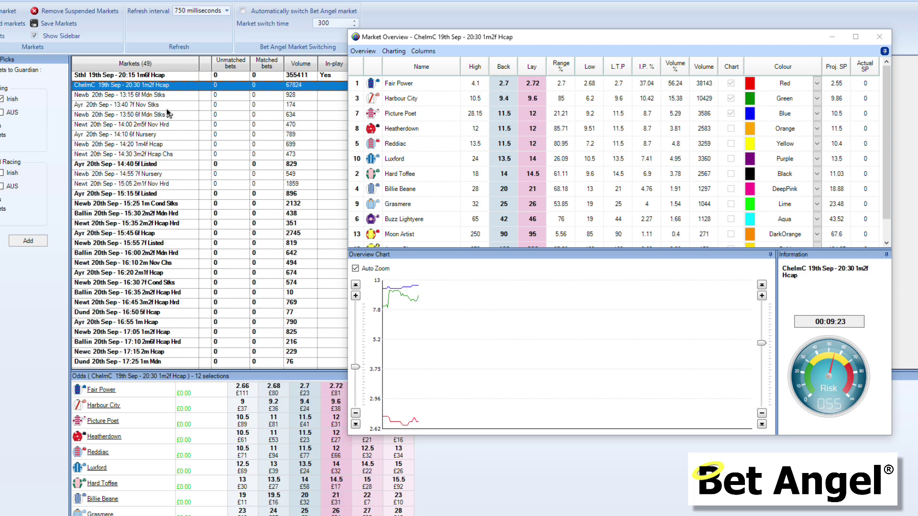
pyautogui.click(363, 51)
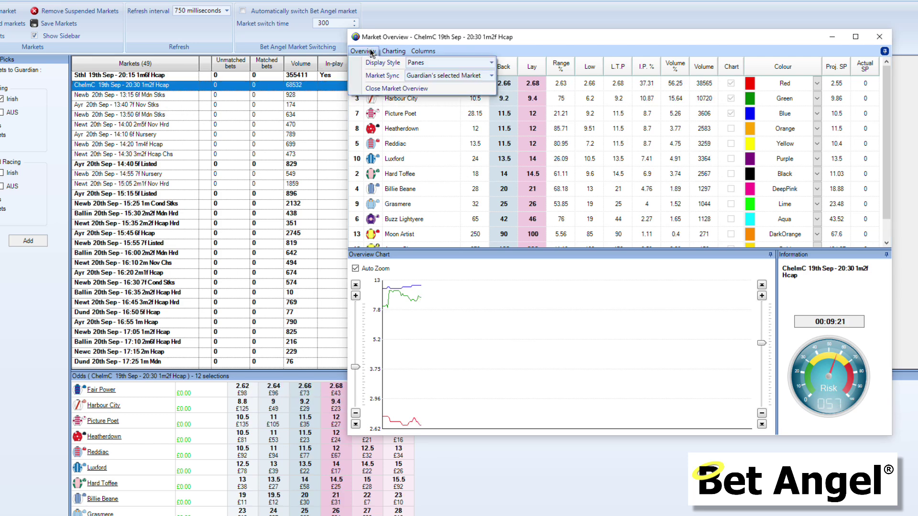
pyautogui.click(491, 76)
pyautogui.click(454, 115)
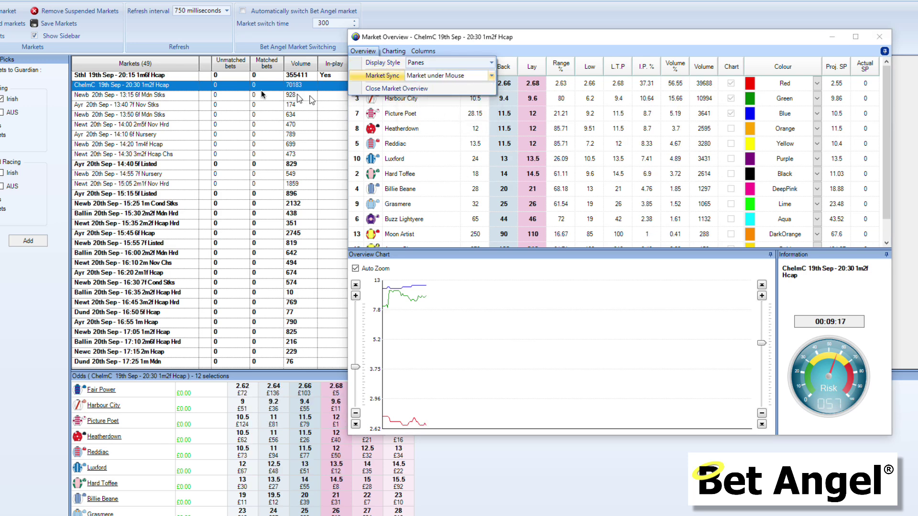
pyautogui.click(452, 40)
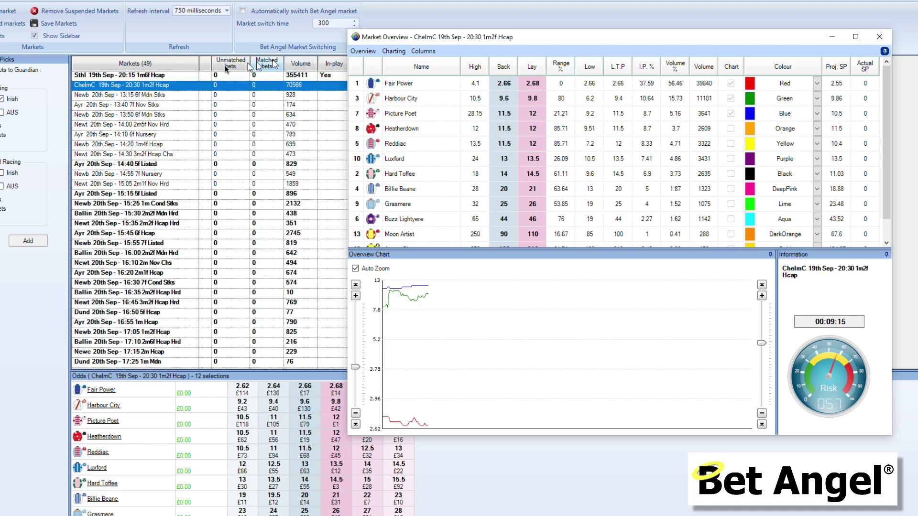
# Select the range of Guardian markets from ChelmC 20:30 1m2f Hcap down to Newb 15:25 1m Cond Stks.
pyautogui.moveTo(163, 97)
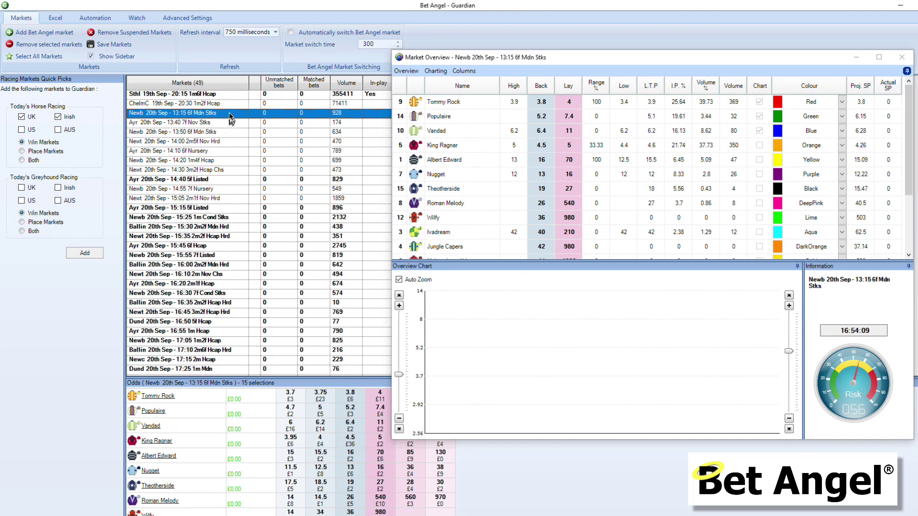
pyautogui.moveTo(225, 105)
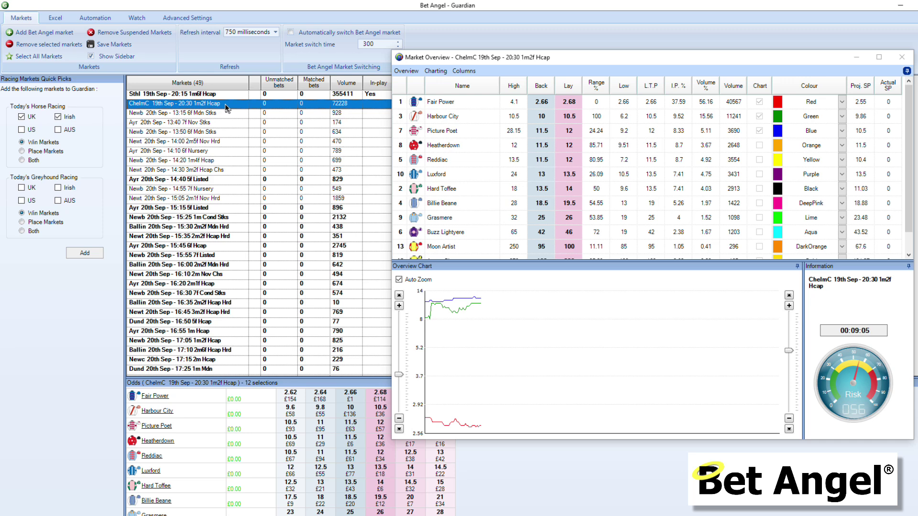
pyautogui.hotkey('shift', 'Down')
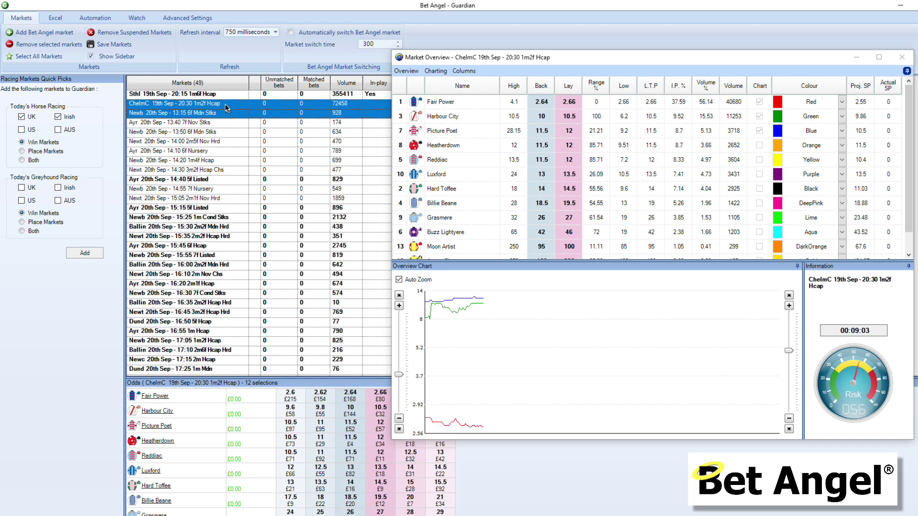
pyautogui.hotkey('shift', 'Down')
pyautogui.hotkey('shift', 'Down')
pyautogui.hotkey('shift', 'Down')
pyautogui.hotkey('shift', 'Down')
pyautogui.hotkey('shift', 'Down')
pyautogui.hotkey('shift', 'Down')
pyautogui.hotkey('shift', 'Down')
pyautogui.hotkey('shift', 'Down')
pyautogui.hotkey('shift', 'Down')
pyautogui.hotkey('shift', 'Down')
pyautogui.hotkey('shift', 'Down')
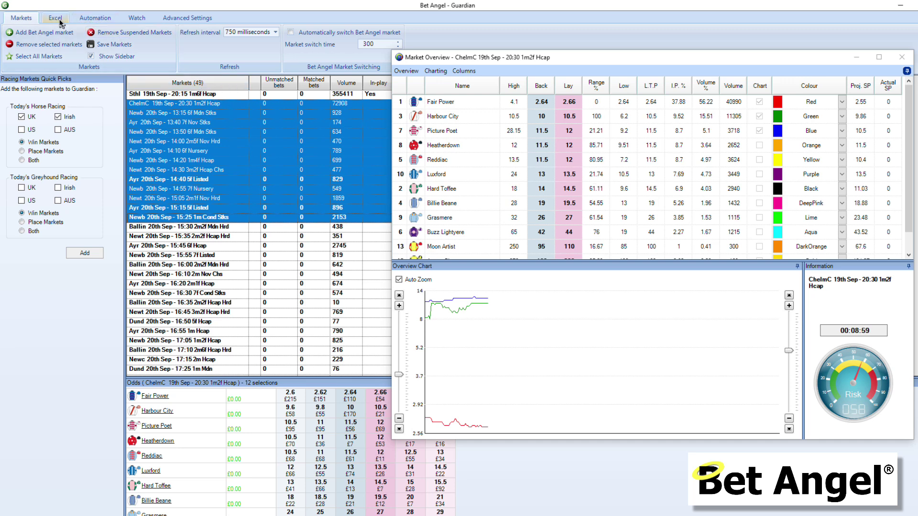
# Turn off Watch 1's sync with Guardian's list of markets and display the watch list with the selected markets added to it.
pyautogui.click(133, 20)
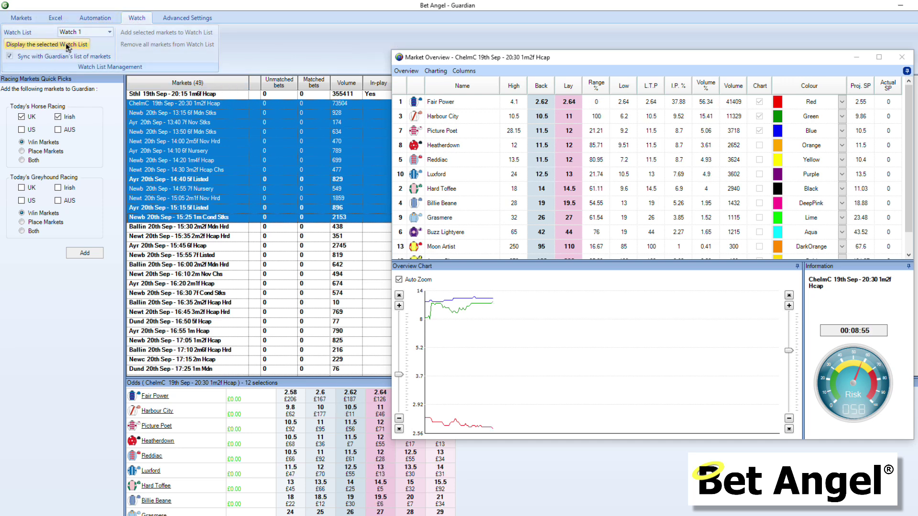
pyautogui.click(62, 58)
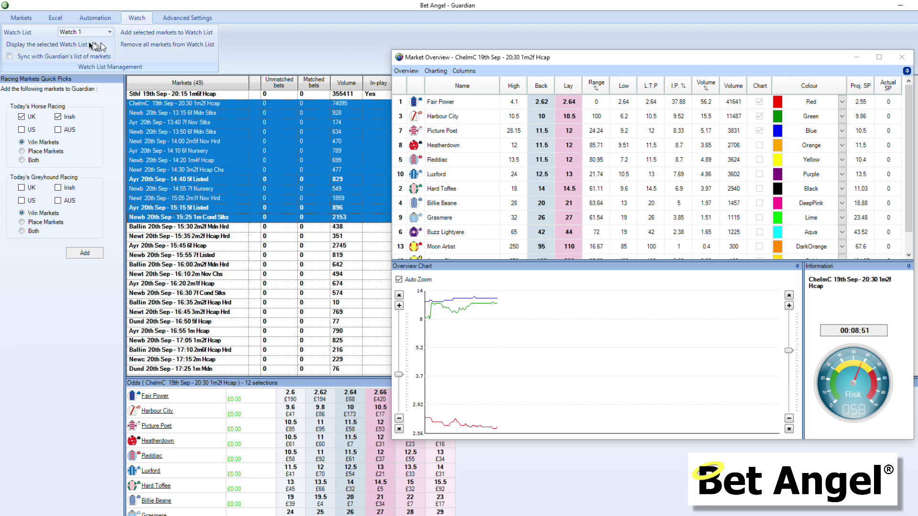
pyautogui.click(75, 48)
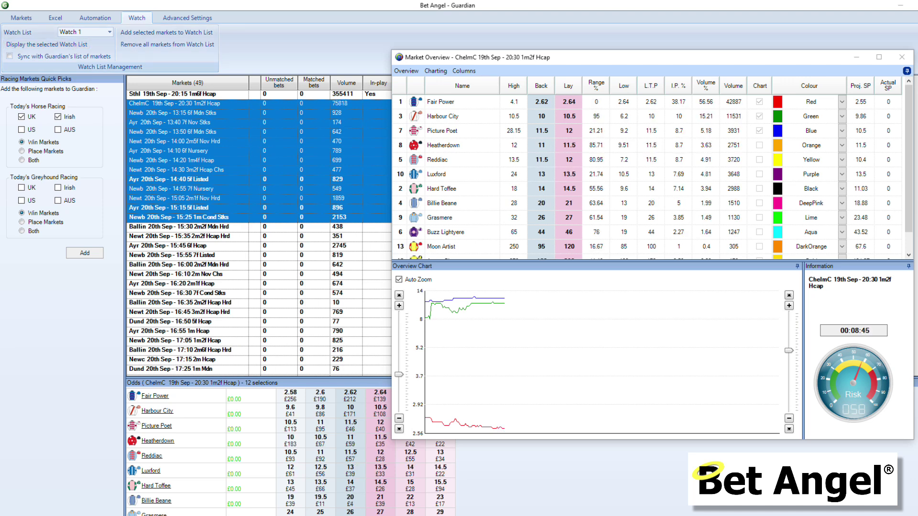
pyautogui.moveTo(155, 152); pyautogui.dragTo(113, 249)
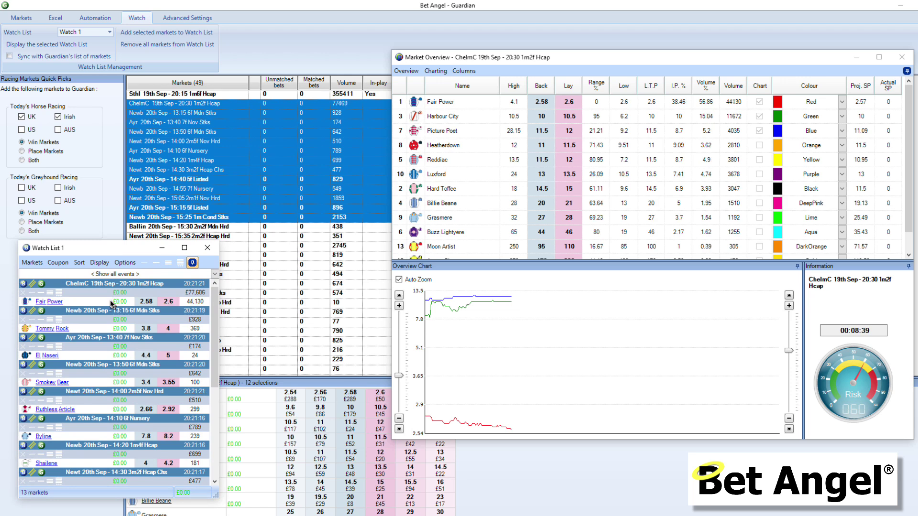
# View Newb 13:15 and Newb 13:50 from the watch list in the overview, and place the watch list window beside the Market Overview.
pyautogui.click(107, 328)
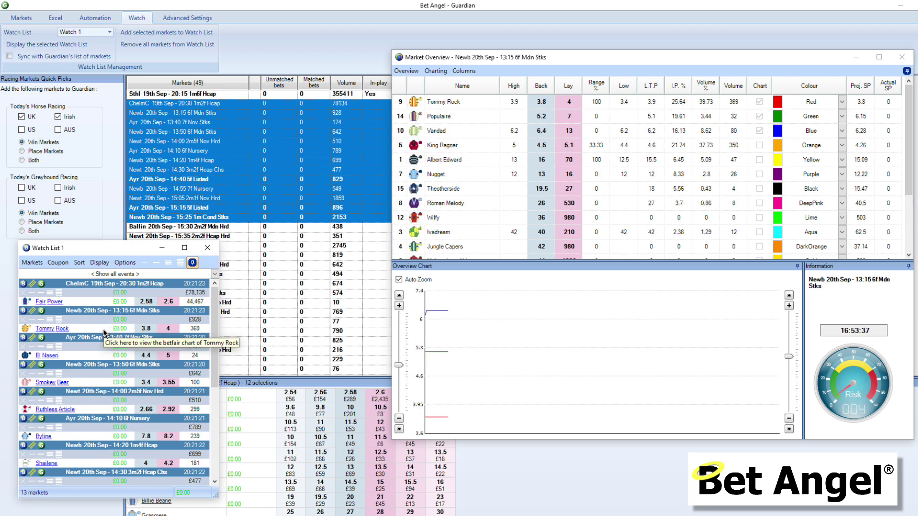
pyautogui.click(103, 371)
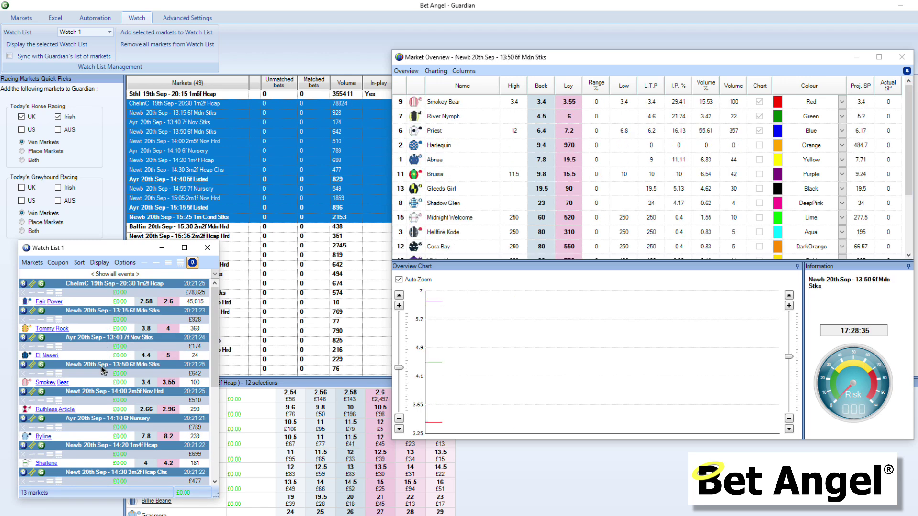
pyautogui.moveTo(156, 252); pyautogui.dragTo(308, 59)
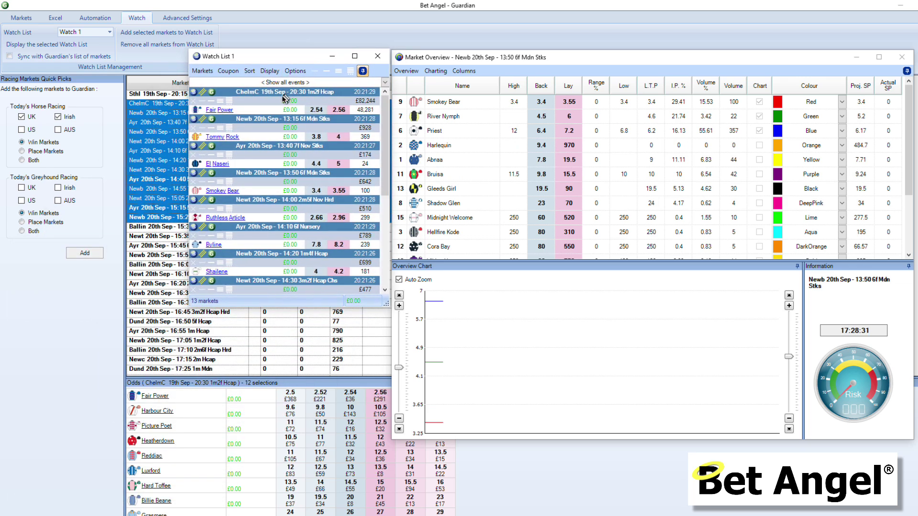
# Examine the watch list markets in the Market Overview one by one down to Newt 14:00 and back up to ChelmC 20:30.
pyautogui.click(276, 112)
pyautogui.click(276, 137)
pyautogui.click(274, 147)
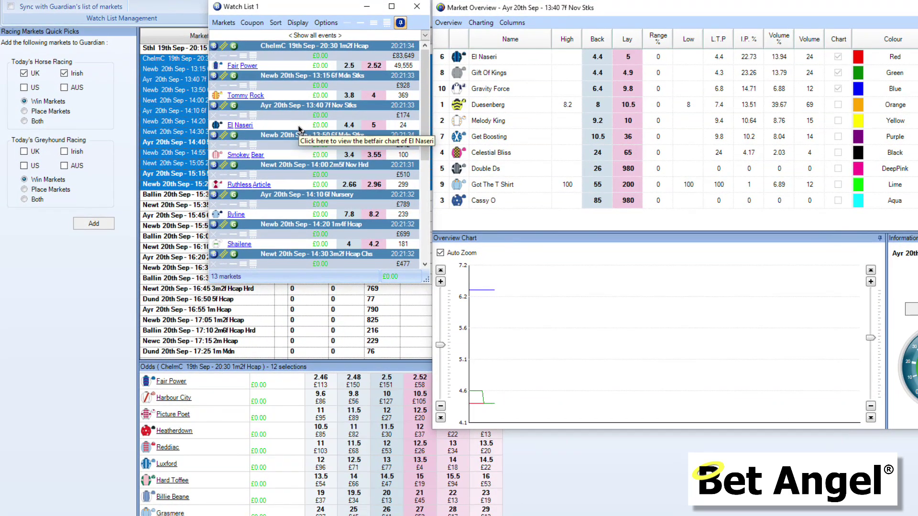
pyautogui.click(300, 138)
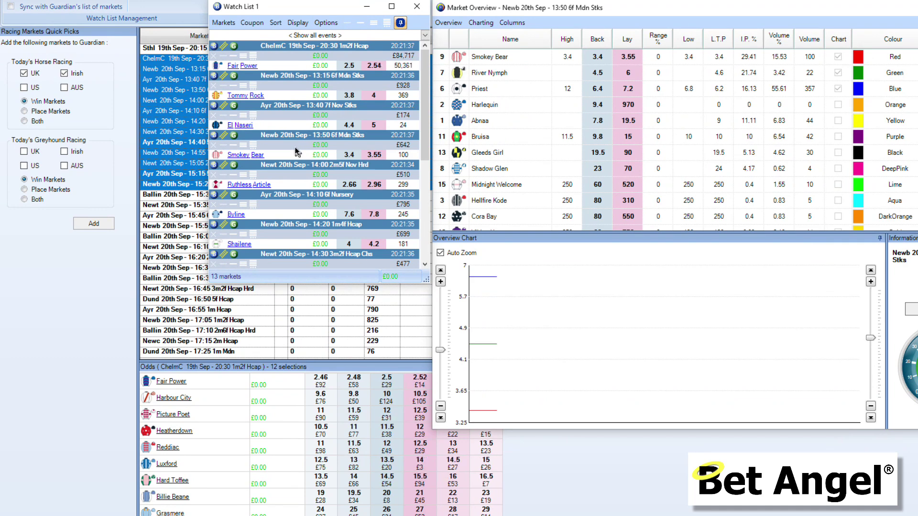
pyautogui.click(300, 186)
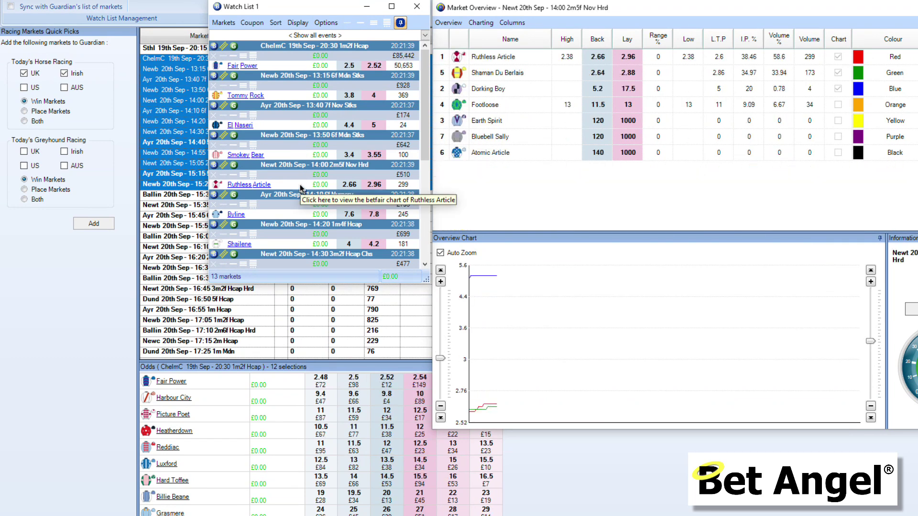
pyautogui.click(290, 144)
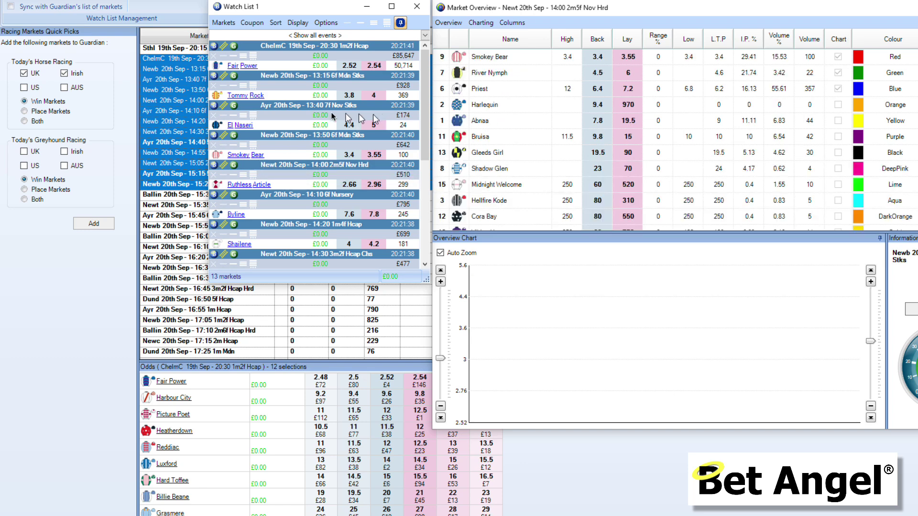
pyautogui.press('Up')
pyautogui.press('Up')
pyautogui.press('Up')
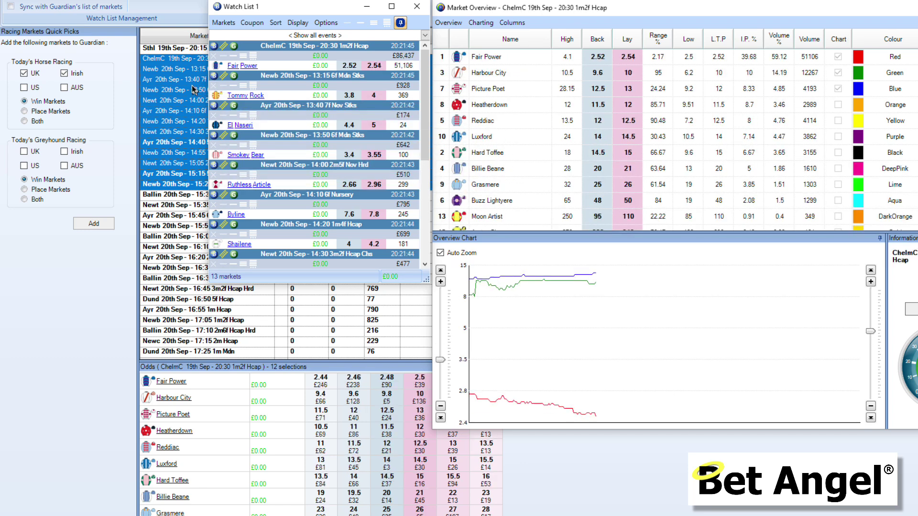
# Point through the watch list markets down to Newb 14:20 1m4f Hcap and back to ChelmC 20:30, viewing each in the overview.
pyautogui.click(289, 95)
pyautogui.click(293, 125)
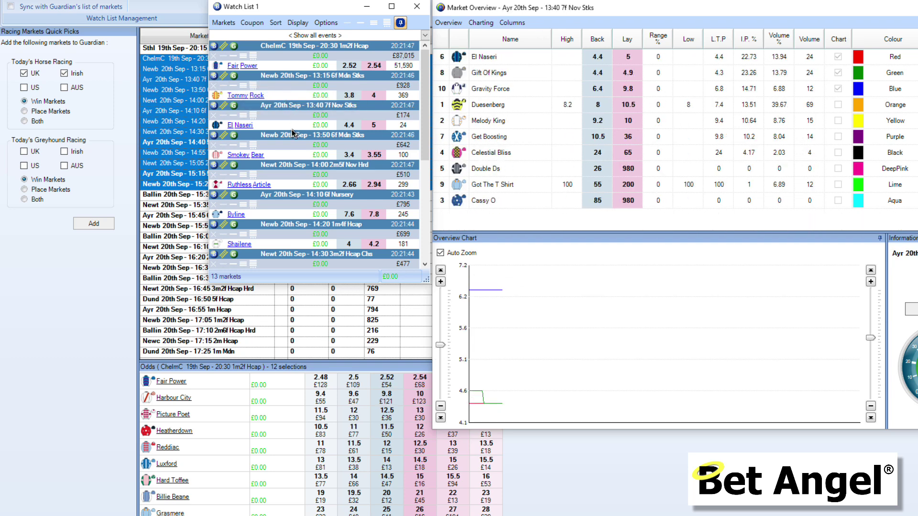
pyautogui.click(293, 135)
pyautogui.click(299, 164)
pyautogui.click(306, 194)
pyautogui.click(316, 235)
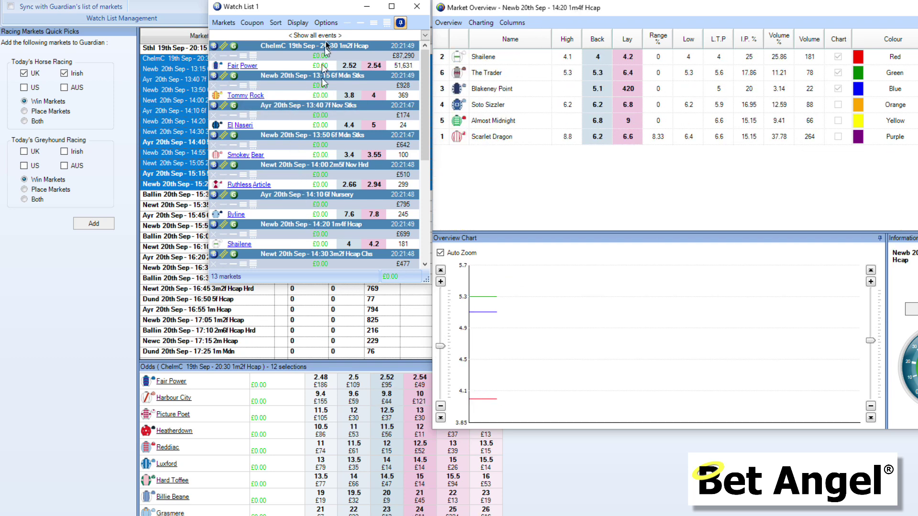
pyautogui.click(327, 46)
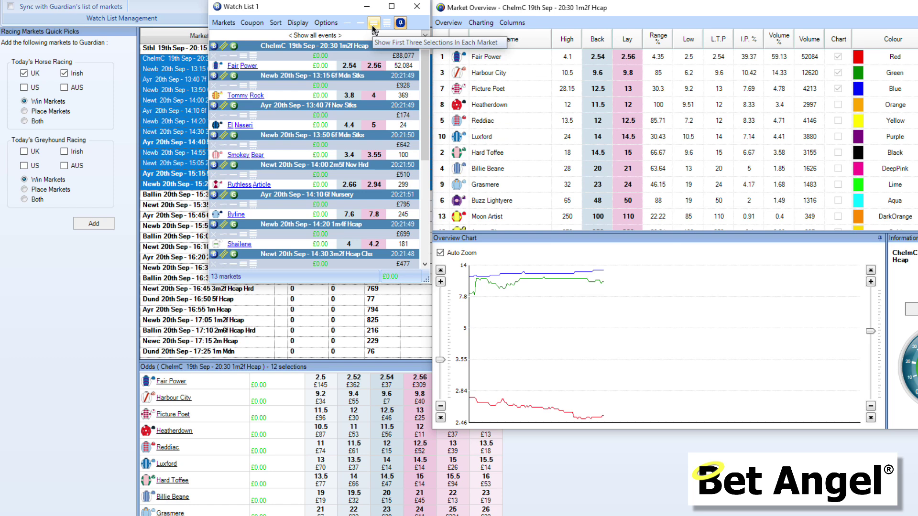
# Show the first three selections in each market of the watch list, and hide all selections in it.
pyautogui.click(373, 25)
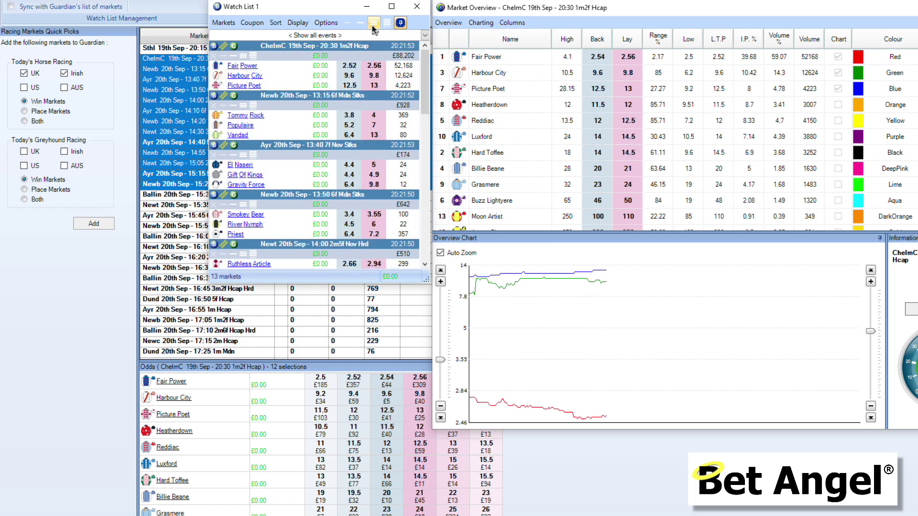
pyautogui.click(362, 96)
pyautogui.click(351, 46)
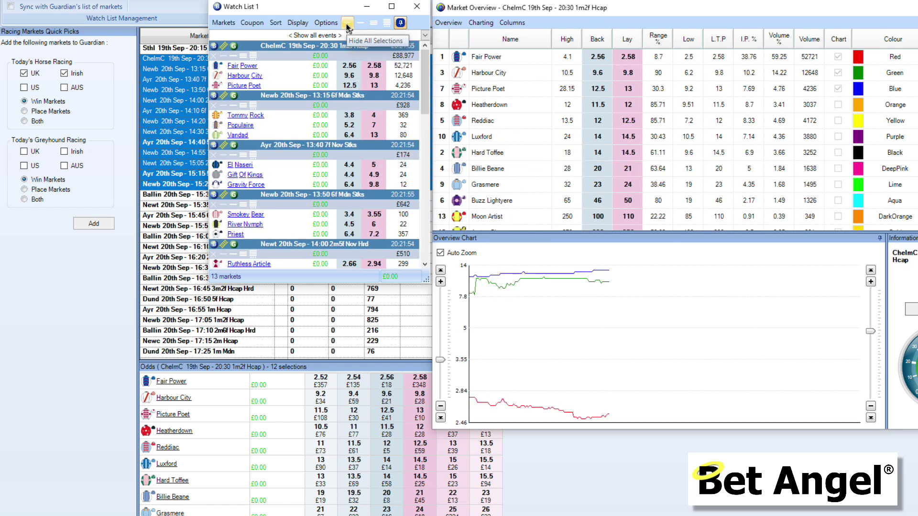
pyautogui.click(347, 23)
# Run through the collapsed watch list down to Newb 14:55 7f Nursery and back up to its top, viewing each market in the overview.
pyautogui.click(330, 125)
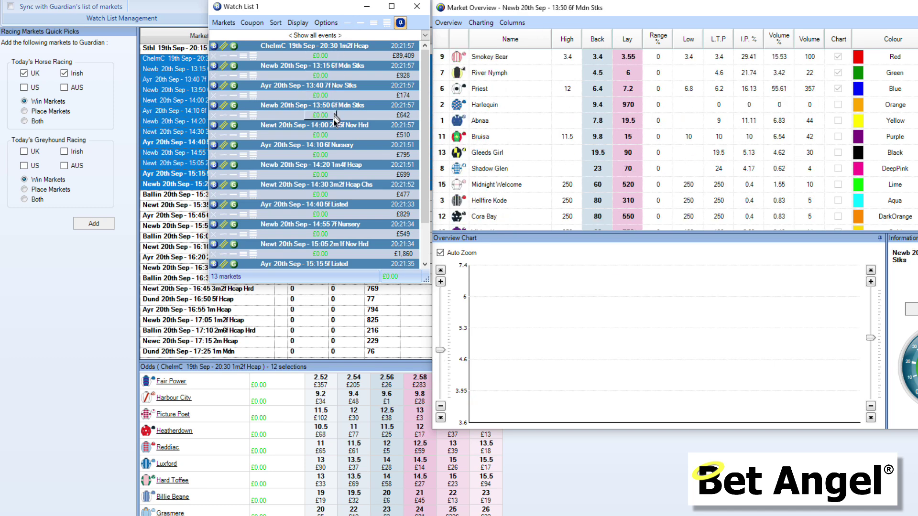
pyautogui.click(327, 145)
pyautogui.click(330, 165)
pyautogui.click(330, 185)
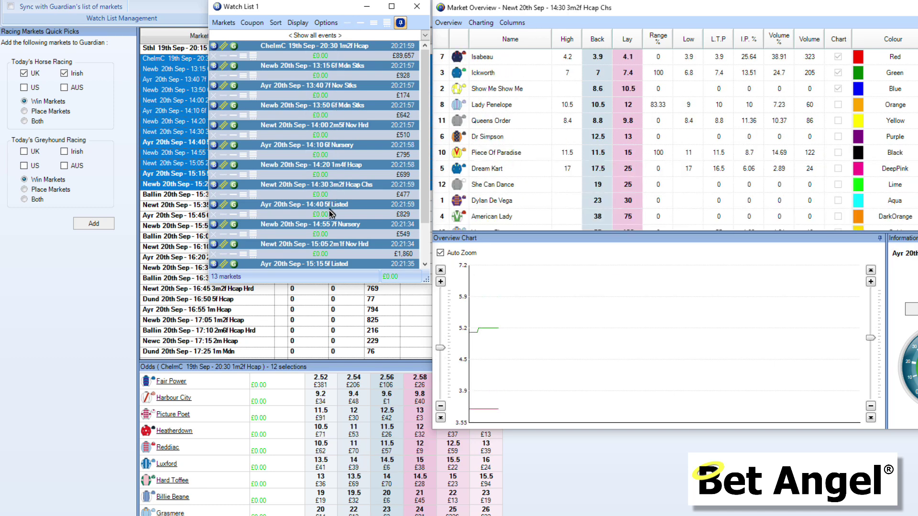
pyautogui.click(330, 205)
pyautogui.click(332, 224)
pyautogui.click(404, 179)
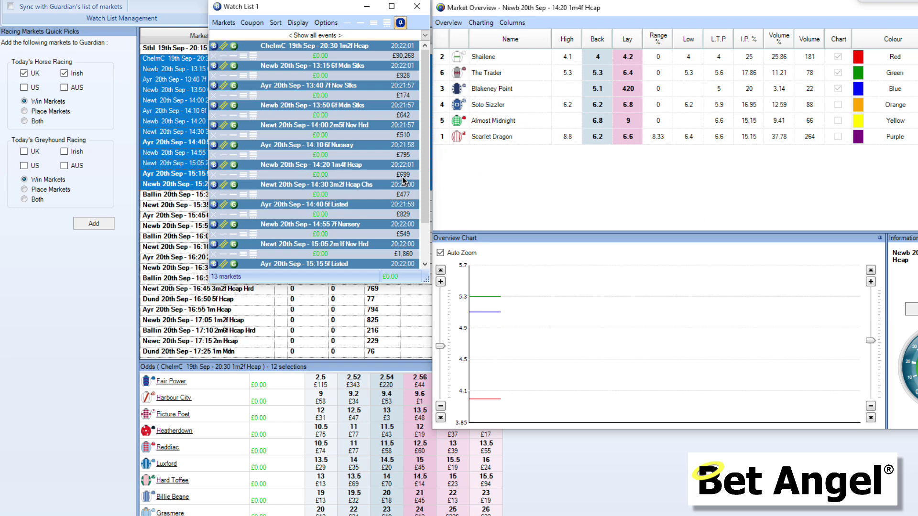
pyautogui.click(403, 158)
pyautogui.click(404, 138)
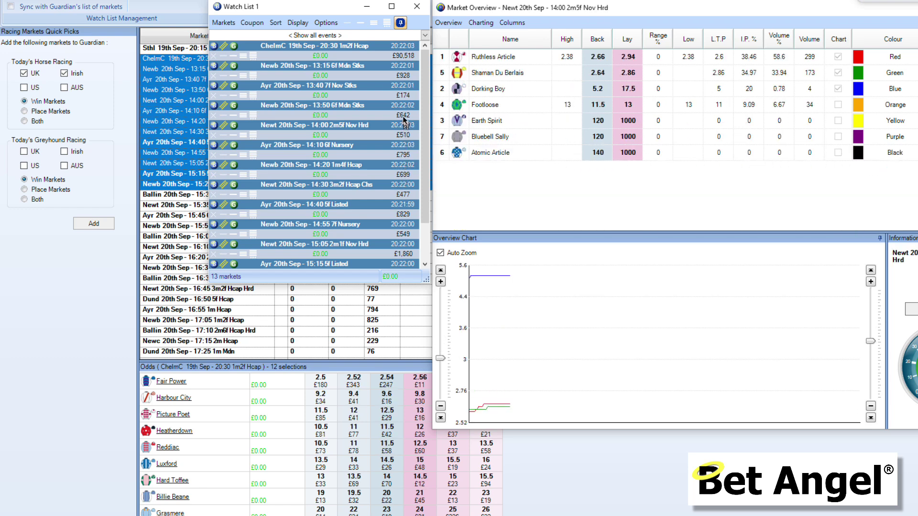
pyautogui.click(404, 119)
pyautogui.click(405, 96)
pyautogui.click(404, 72)
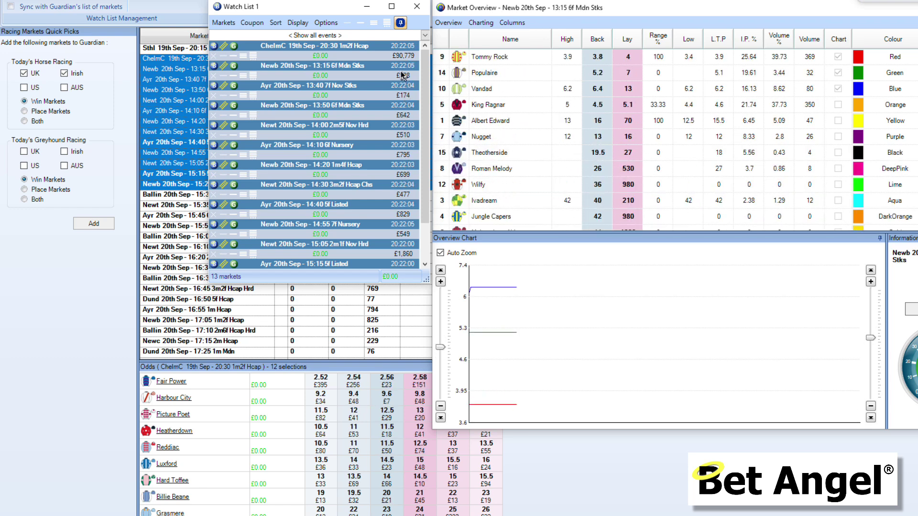
pyautogui.click(338, 57)
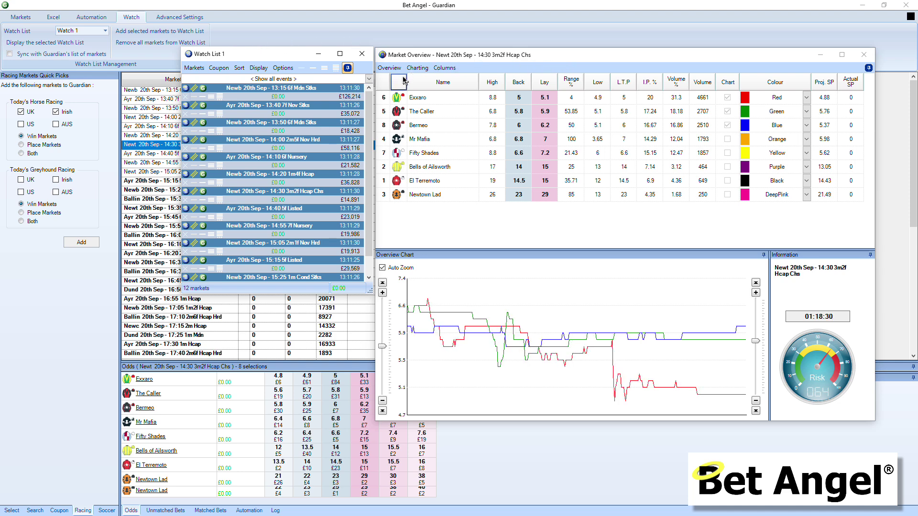
# View the watch list markets from Newb 13:15 6f Mdn Stks to Ayr 14:10 6f Nursery in the Market Overview, comparing their price charts.
pyautogui.click(278, 96)
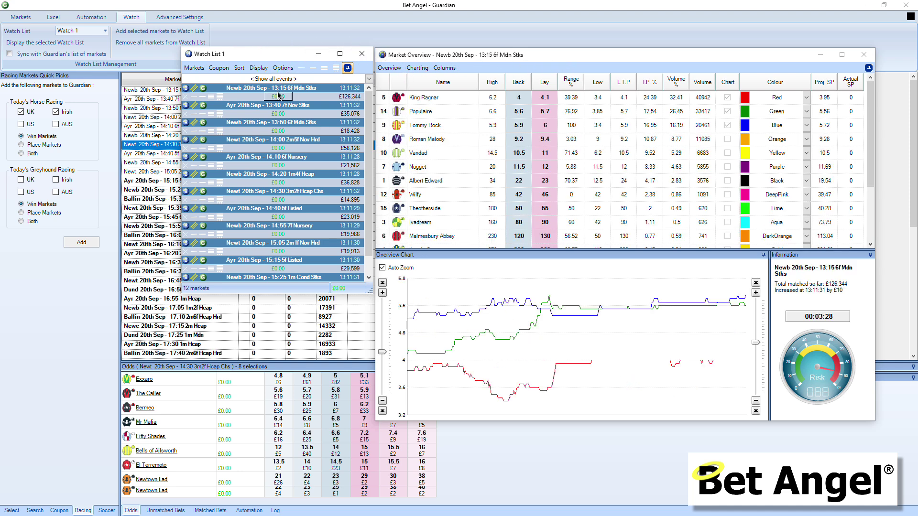
pyautogui.click(276, 113)
pyautogui.click(269, 131)
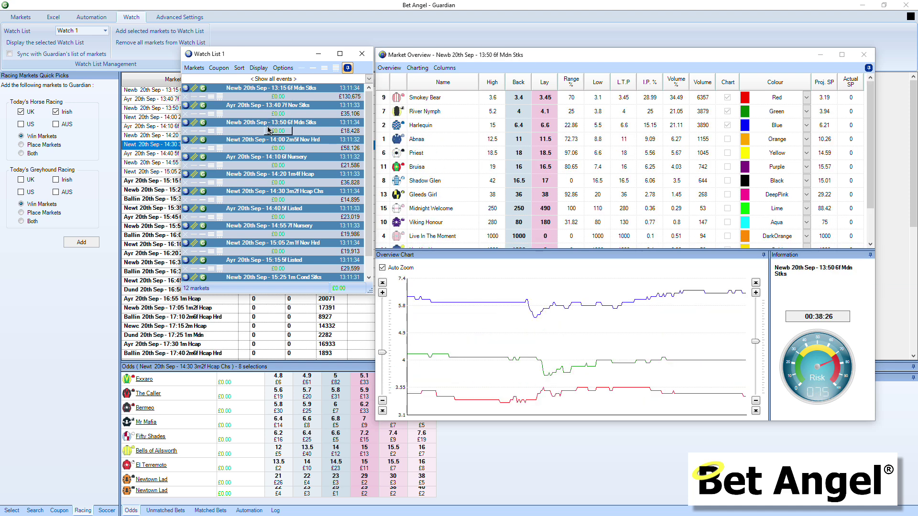
pyautogui.click(266, 145)
pyautogui.click(265, 162)
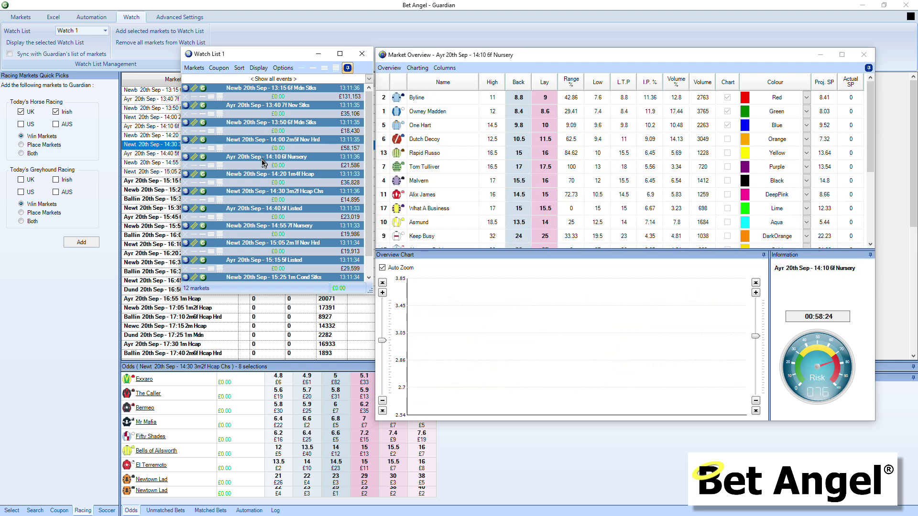
# View the watch list markets from Newb 14:20 1m4f Hcap down to Newb 15:25 1m Cond Stks in the Market Overview.
pyautogui.click(267, 183)
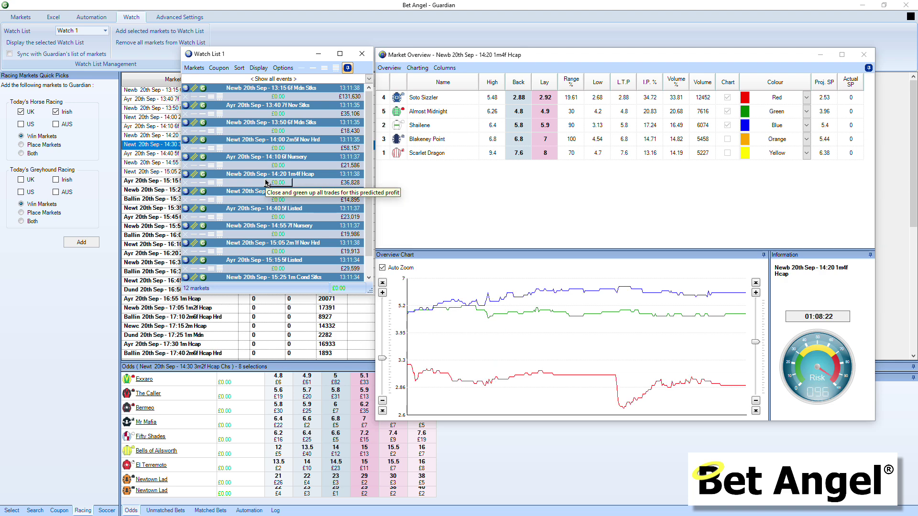
pyautogui.click(266, 199)
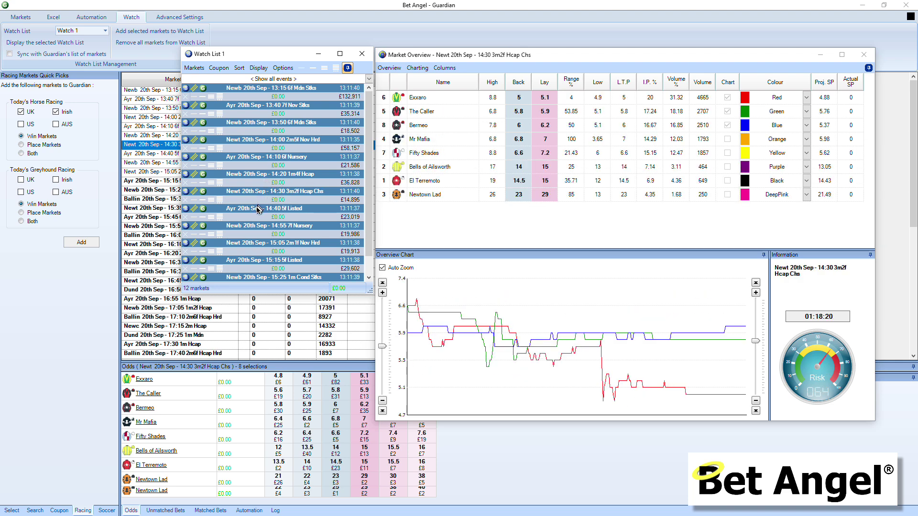
pyautogui.click(258, 210)
pyautogui.click(254, 229)
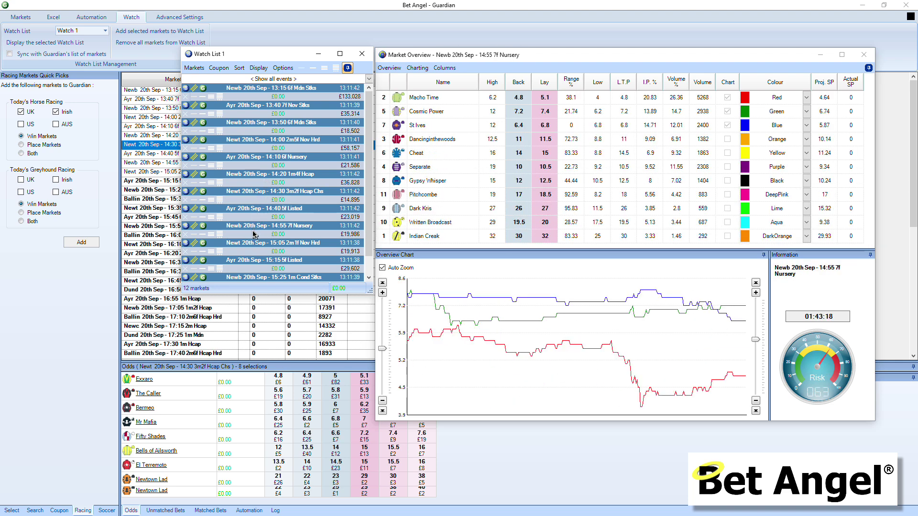
pyautogui.click(257, 248)
pyautogui.click(253, 277)
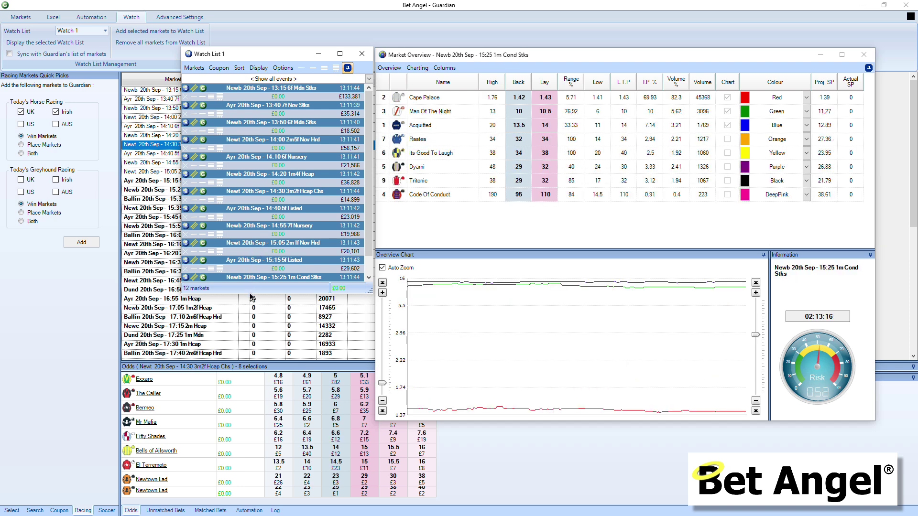
# Go back up the watch list from Newb 14:55 7f Nursery to Newb 13:50 6f Mdn Stks, viewing markets in the overview.
pyautogui.click(345, 237)
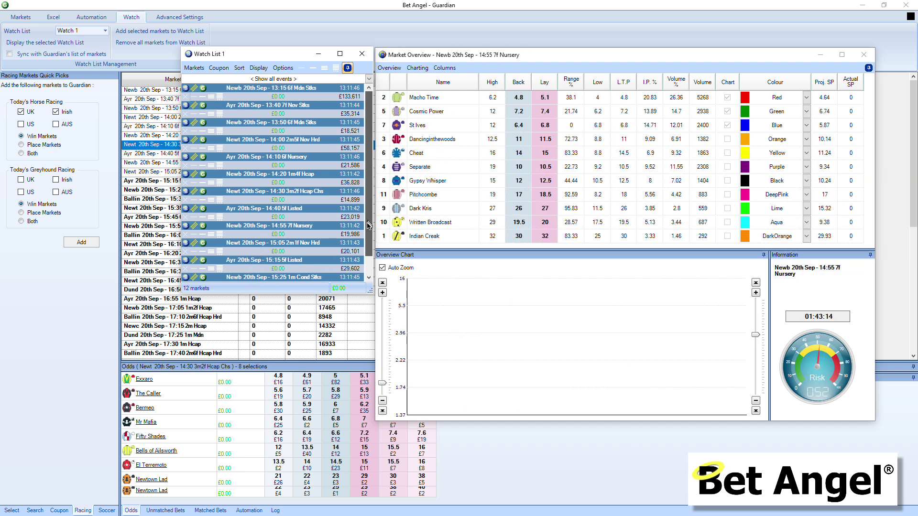
pyautogui.scroll(-1, 346, 242)
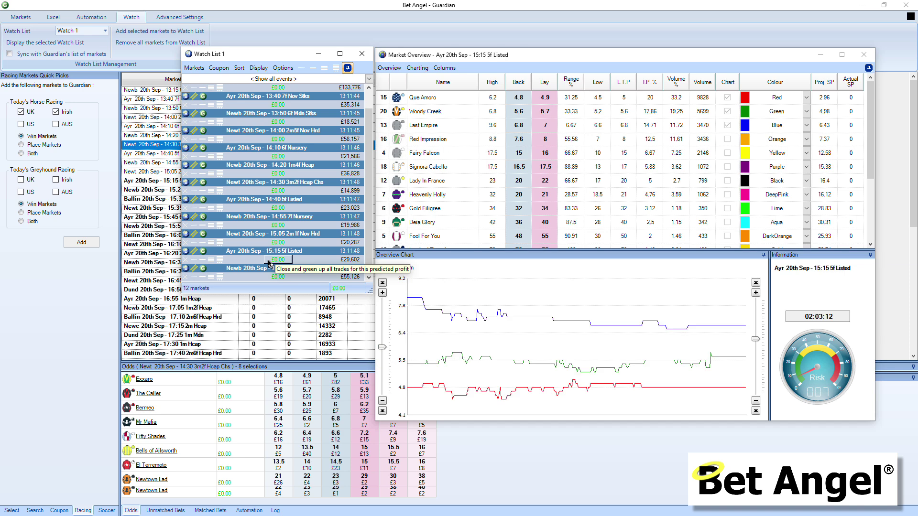
pyautogui.click(270, 164)
pyautogui.scroll(1, 371, 100)
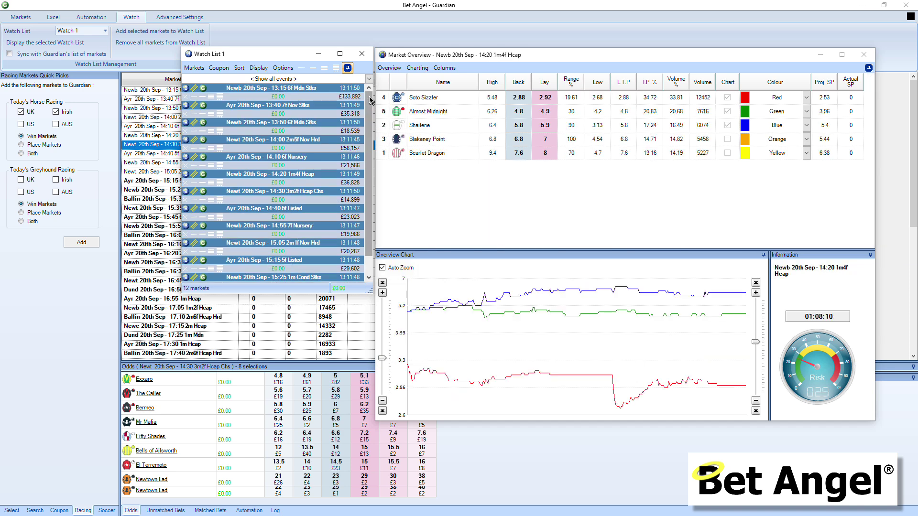
pyautogui.click(281, 123)
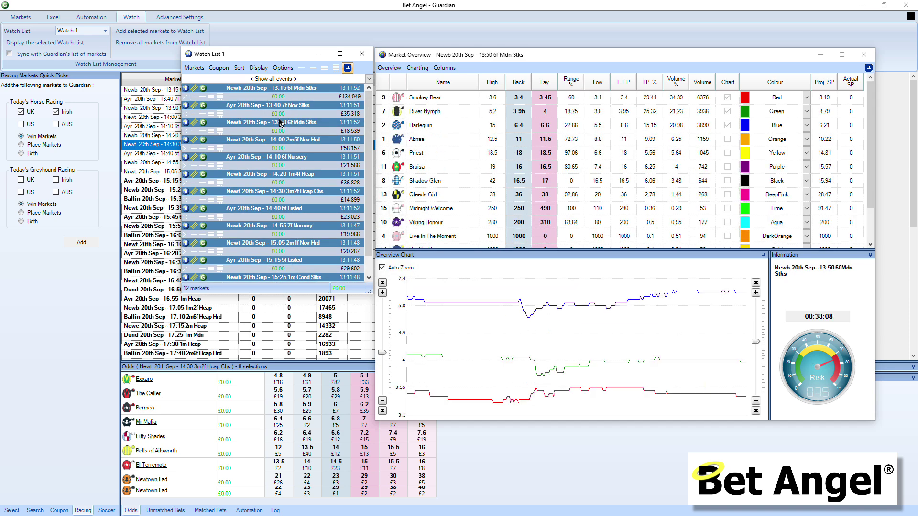